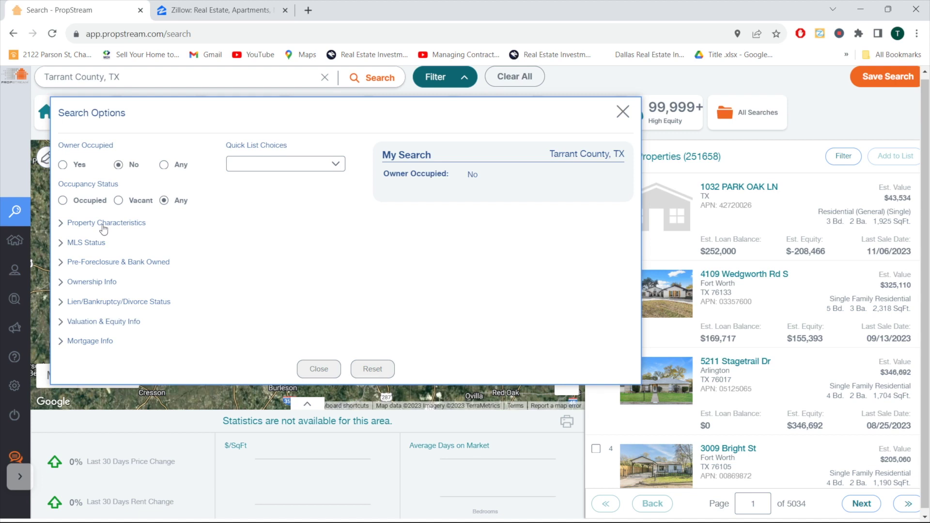
- Restrict the property type in the search filter's property characteristics to Single Family
double_click(103, 226)
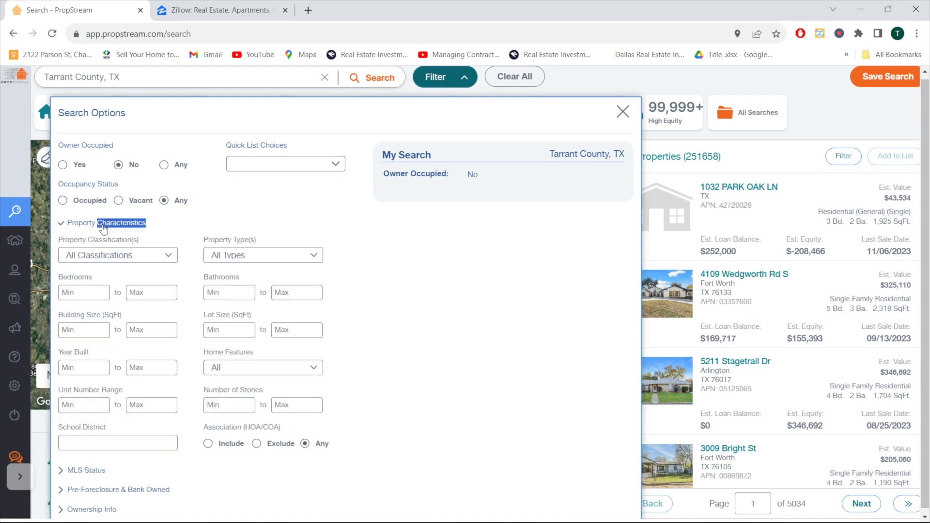
left_click(129, 225)
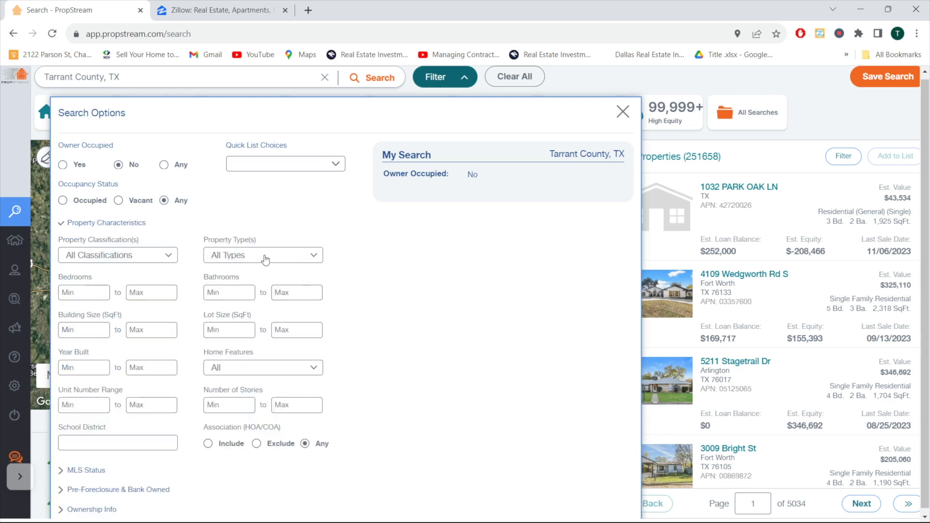
left_click(249, 257)
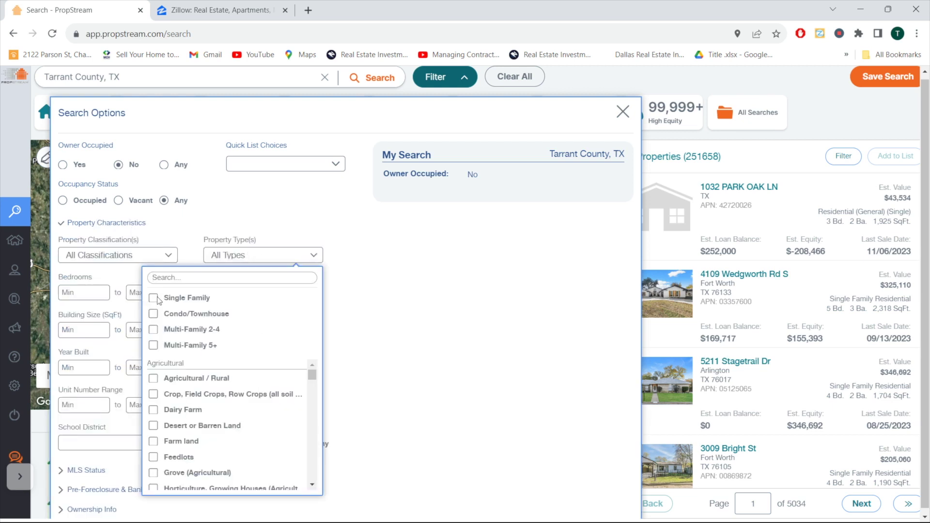
left_click(154, 298)
left_click(432, 296)
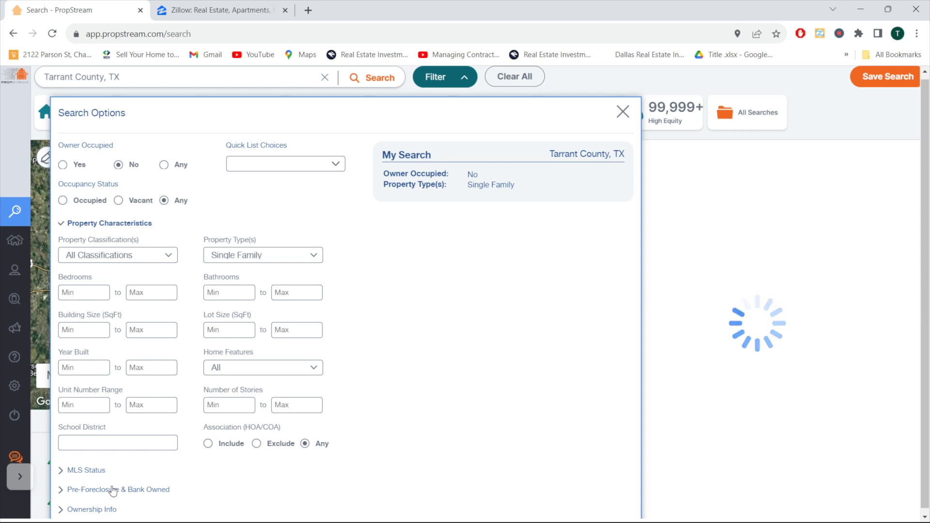
- Set the start of the last sale date range in the ownership filters to 10/01/23
left_click(87, 513)
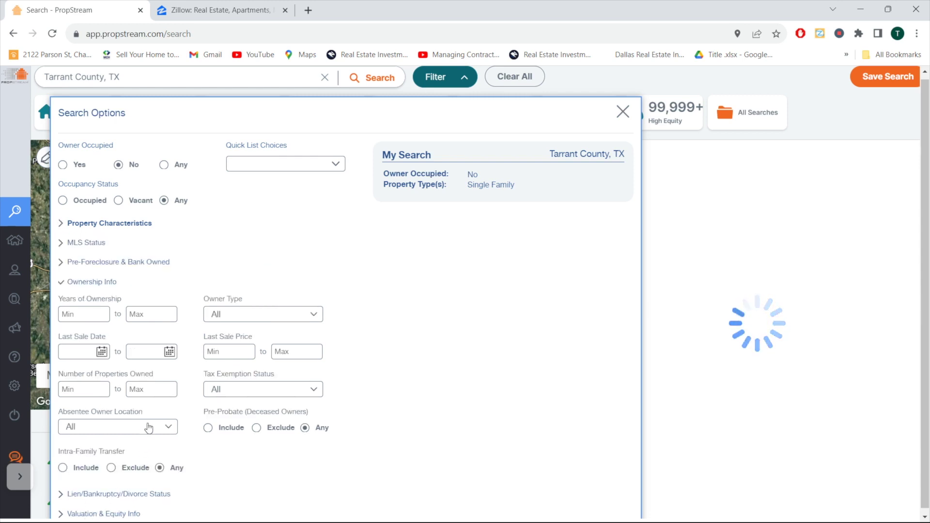
left_click(101, 352)
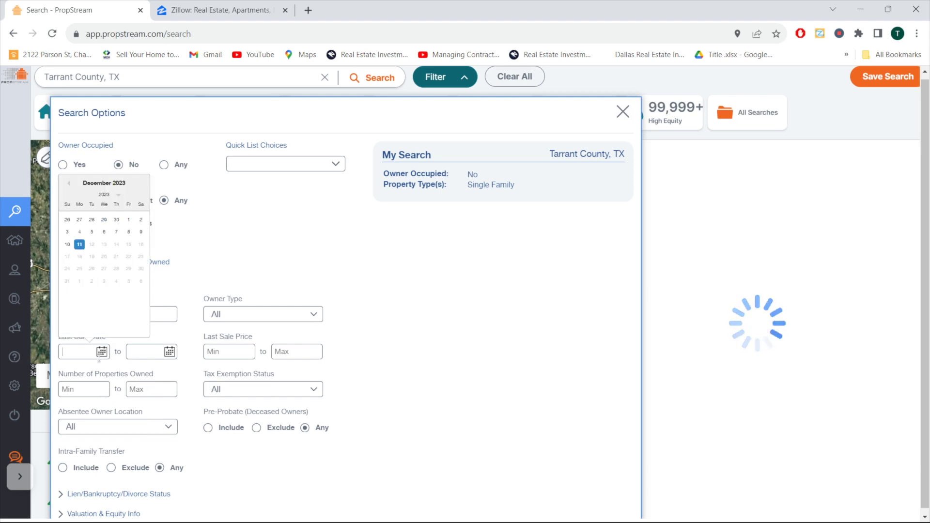
left_click(69, 183)
left_click(68, 184)
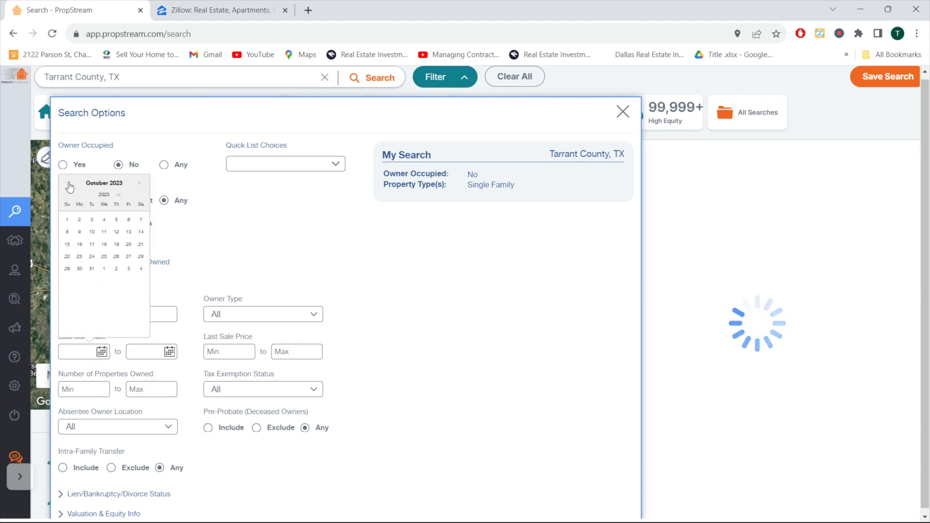
left_click(67, 219)
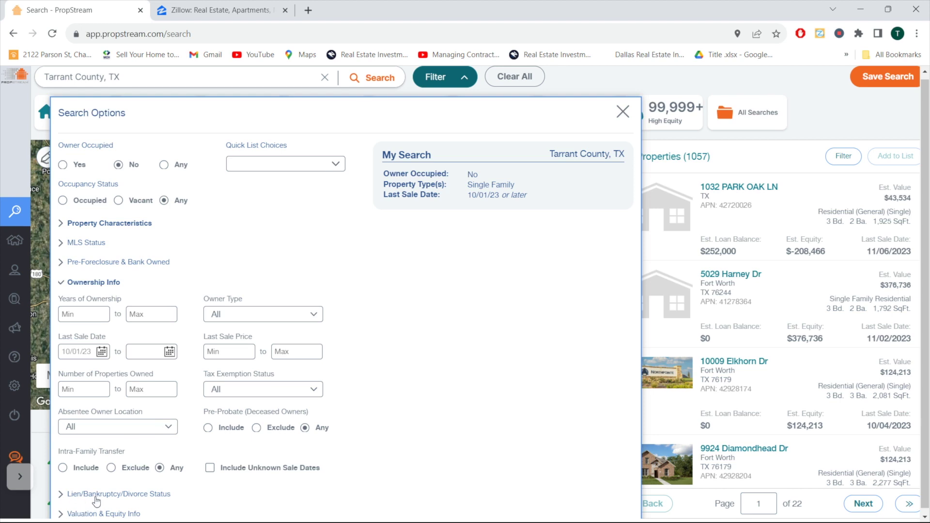
- Set the minimum estimated value to 200,000 and the minimum estimated equity to 100%
left_click(72, 285)
left_click(108, 332)
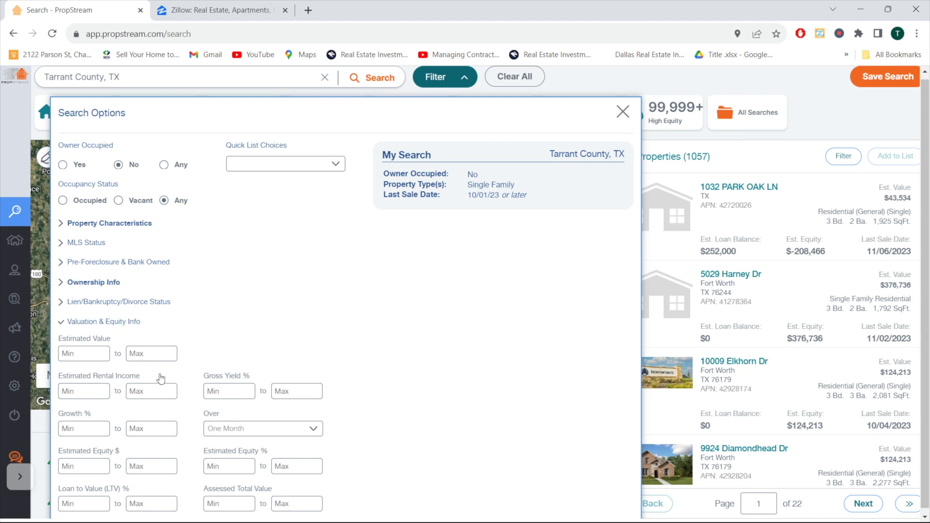
left_click(91, 357)
type("200,000")
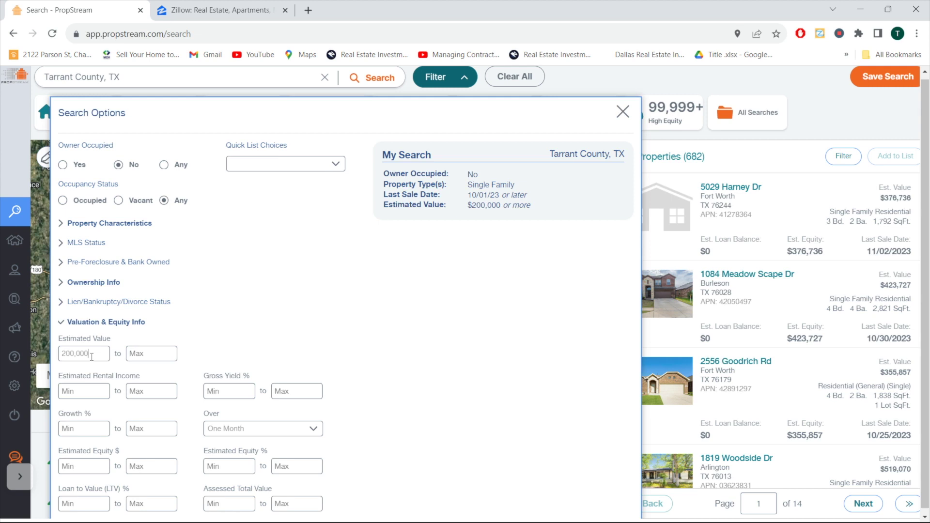
left_click(247, 463)
type("100")
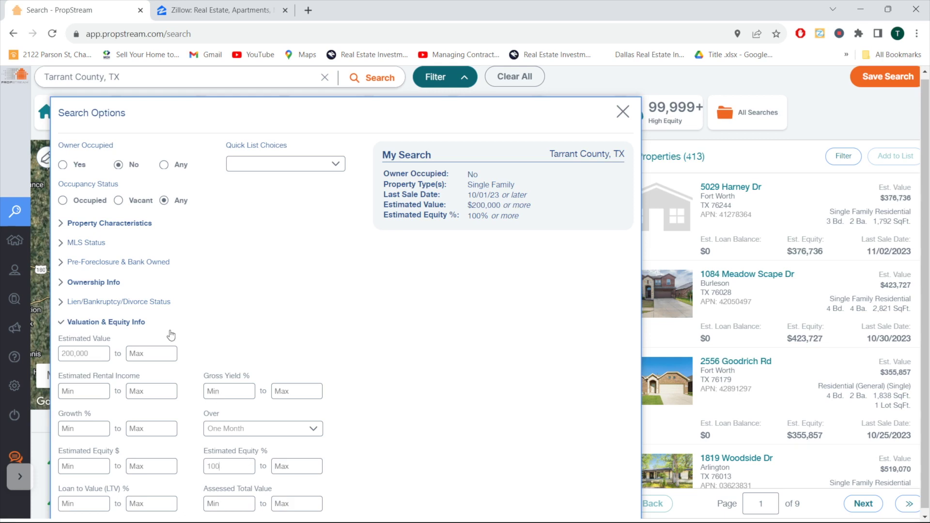
- Set the maximum number of properties owned to 50 in the ownership filters
left_click(116, 324)
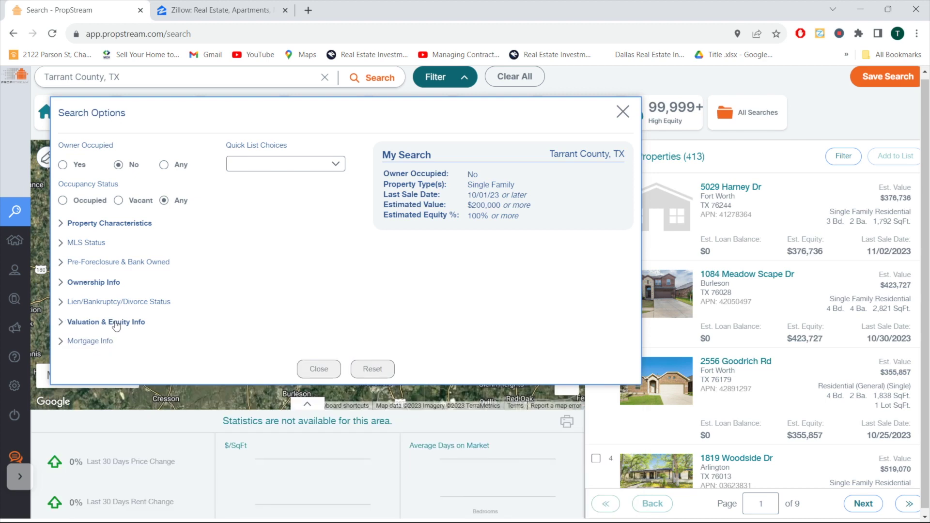
left_click(95, 285)
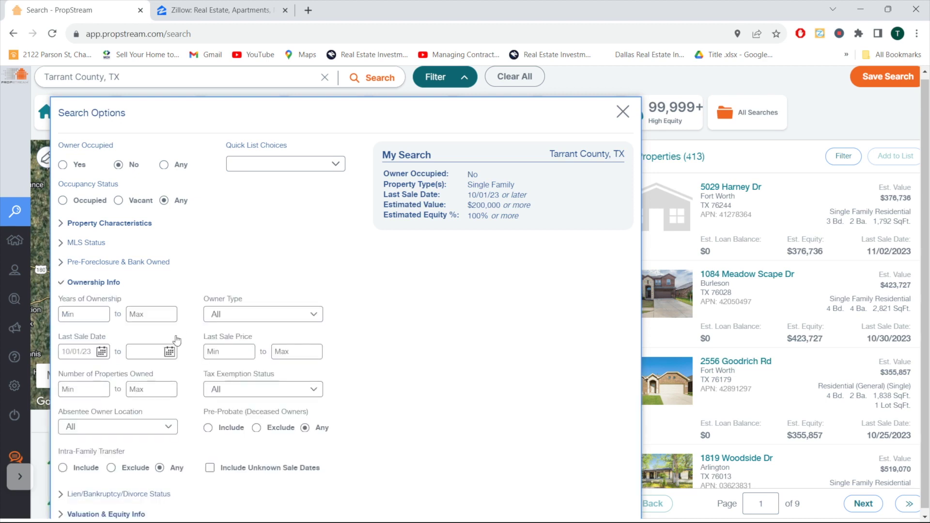
left_click(140, 390)
type("50")
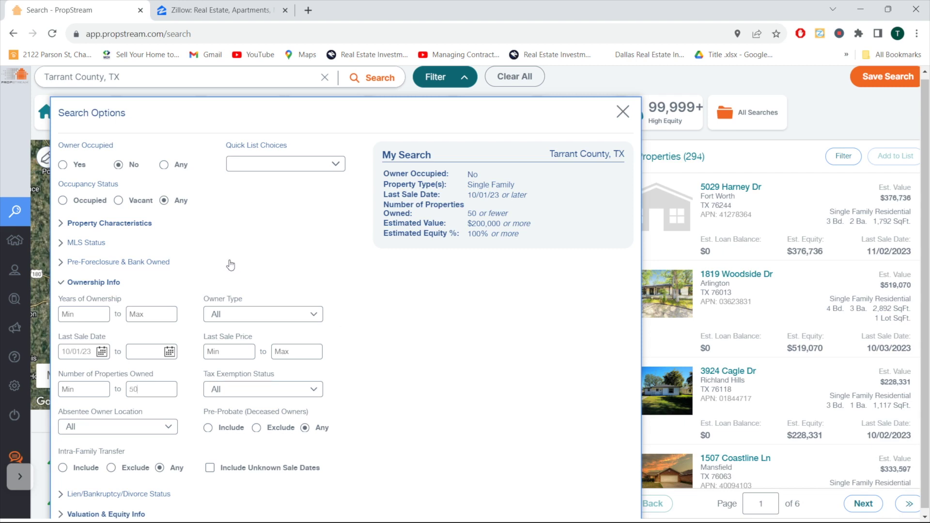
left_click(78, 284)
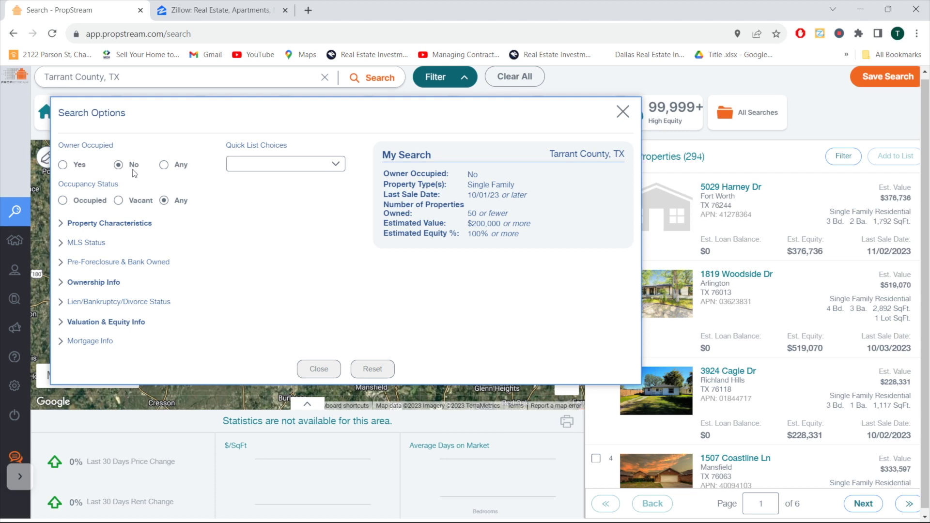
- Try limiting the owner type to Corporate, and clear that selection again
left_click(98, 283)
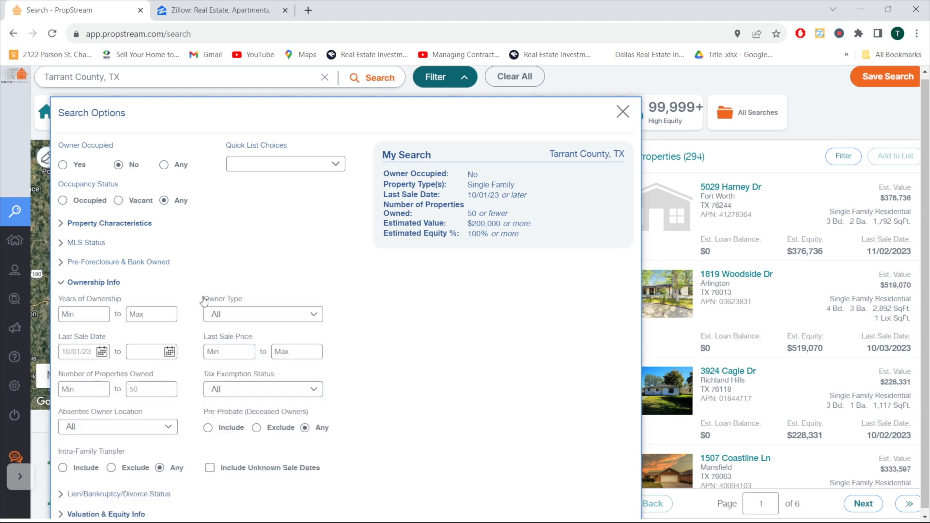
left_click(223, 314)
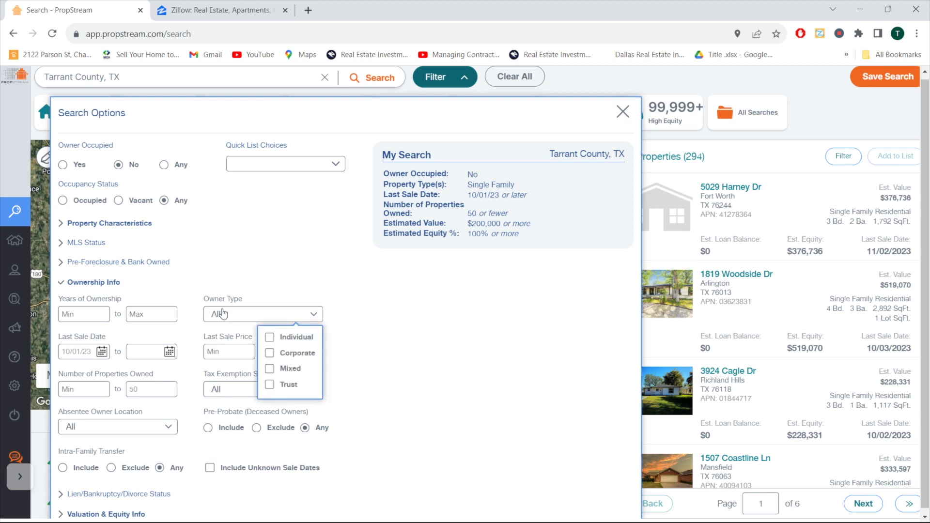
left_click(270, 355)
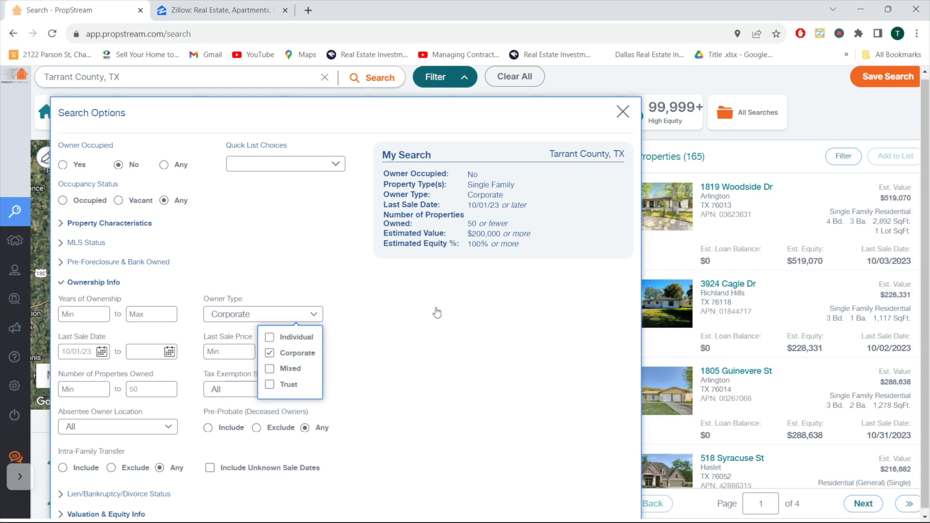
left_click(270, 354)
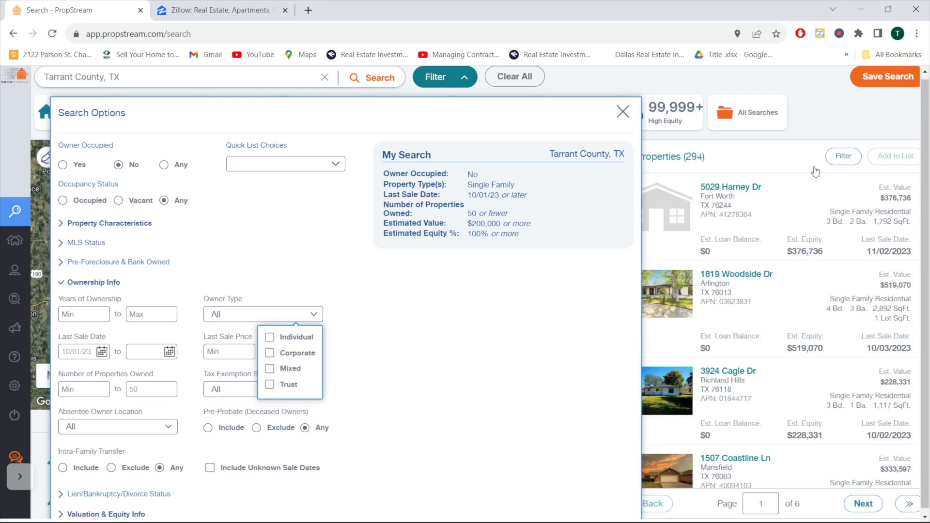
- Browse the filtered results and examine the eighth property's overview, cash sale and MLS details, and close its record
left_click(813, 265)
scroll(804, 276, "down", 7)
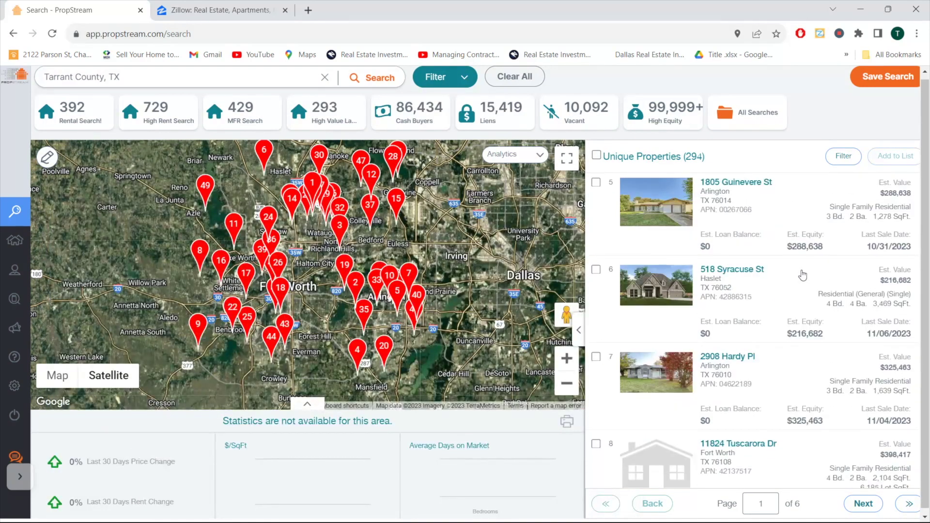
scroll(803, 275, "down", 6)
scroll(803, 275, "up", 4)
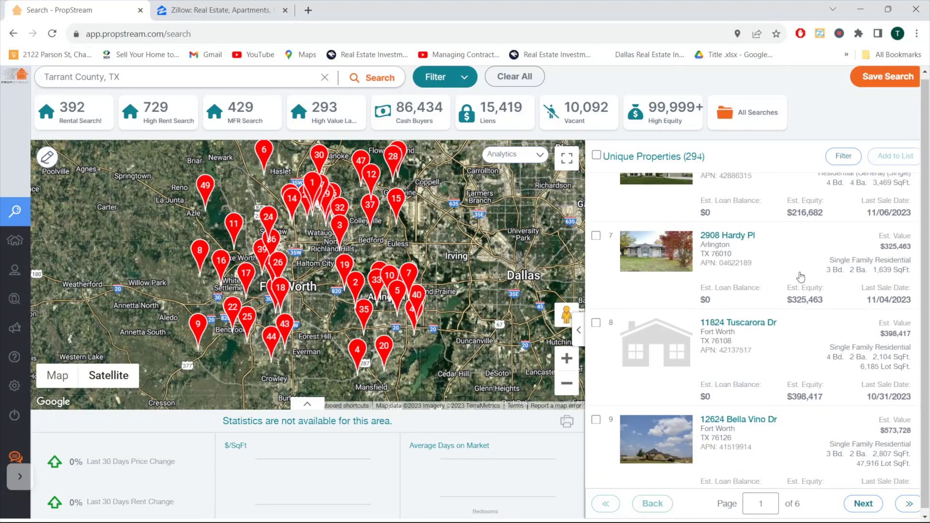
left_click(737, 324)
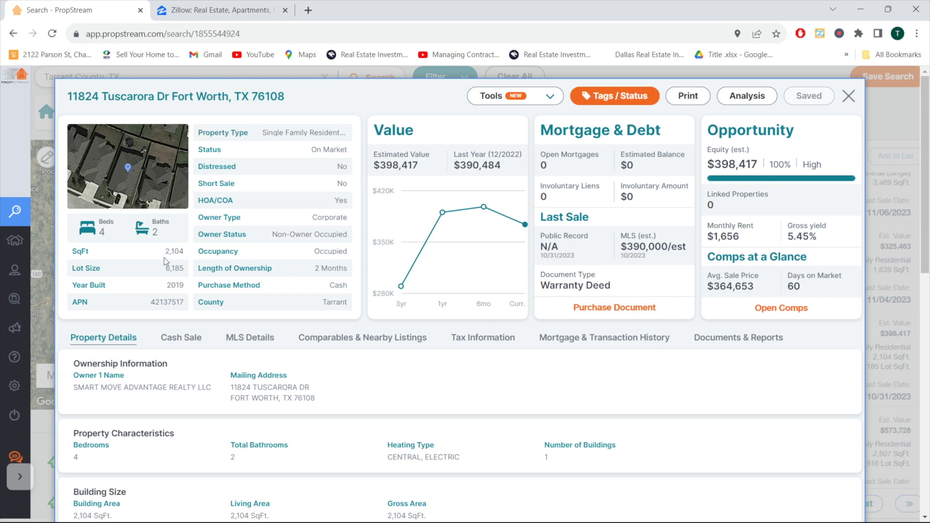
left_click(190, 345)
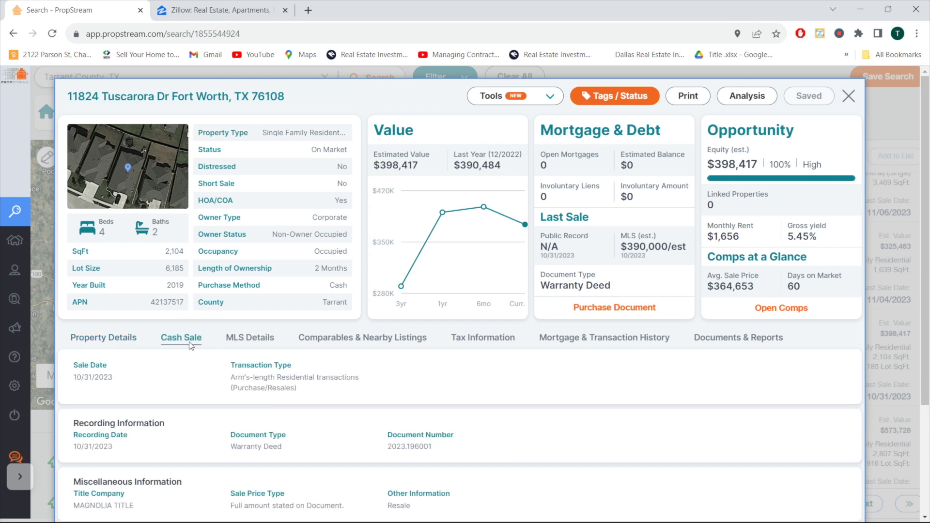
left_click(273, 339)
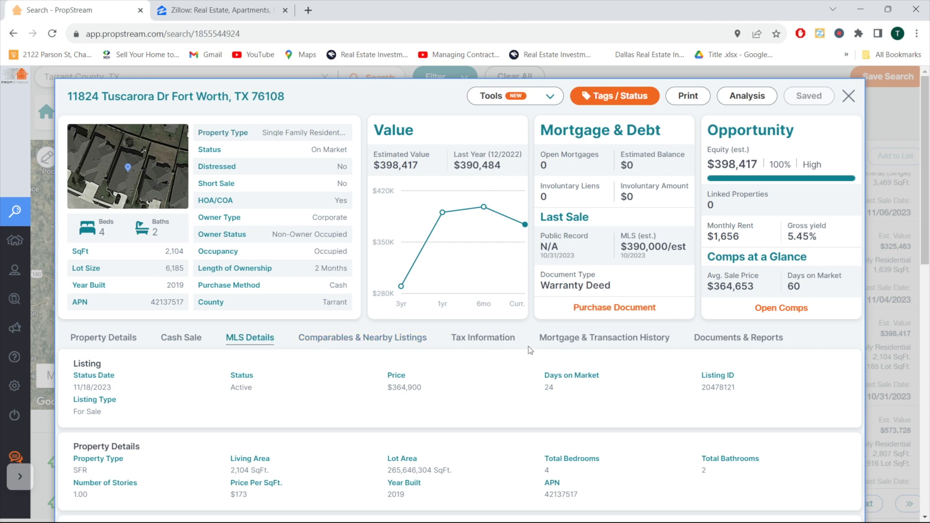
left_click(914, 323)
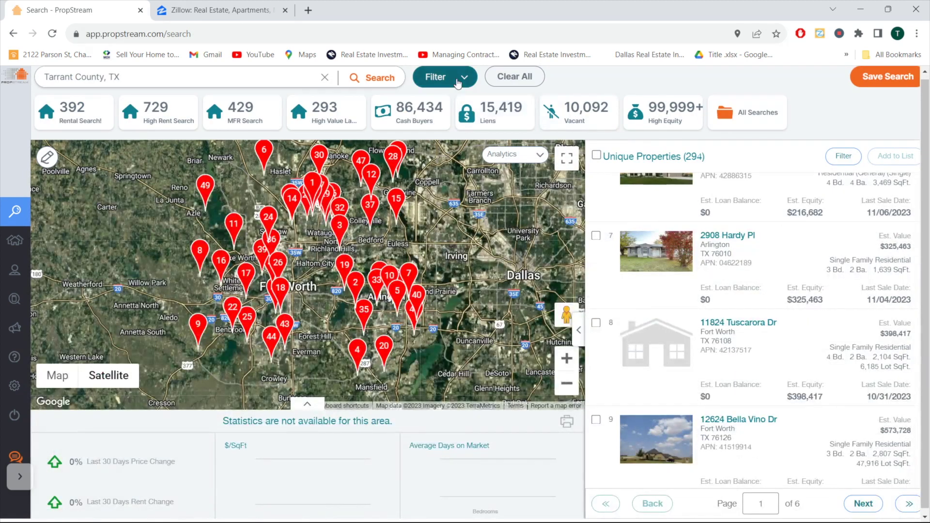
- Set the minimum number of properties owned to 2 in the ownership filters and return to the results
left_click(458, 80)
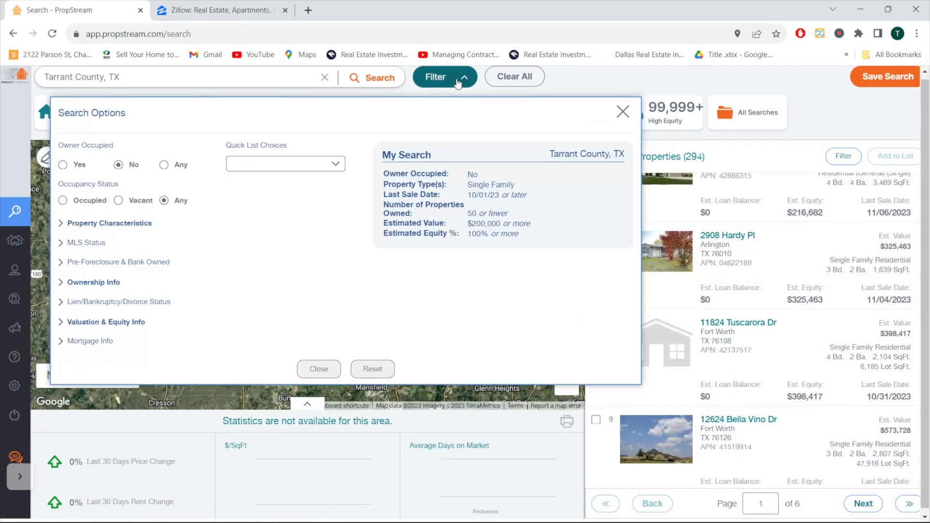
left_click(107, 286)
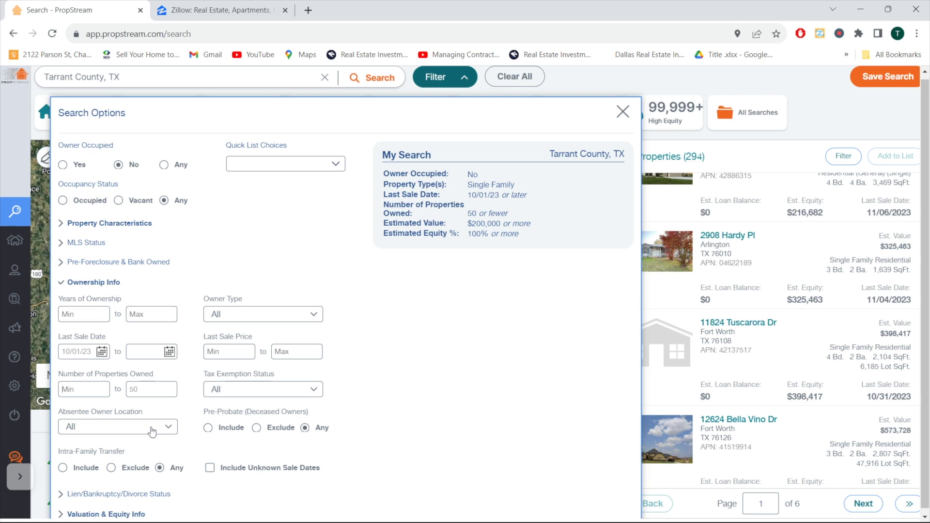
left_click(75, 393)
type("2")
left_click(839, 121)
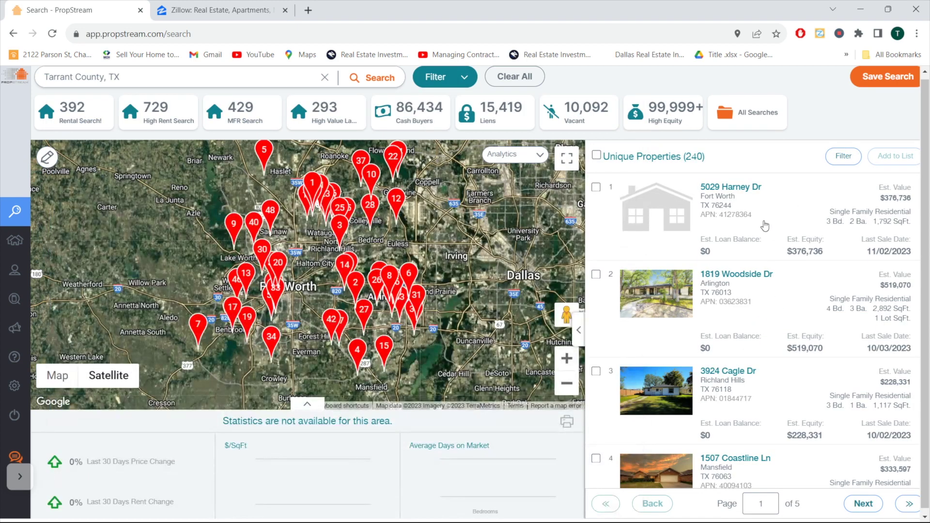
- Examine the linked properties of the owner of the first listed property, and close the record
left_click(740, 188)
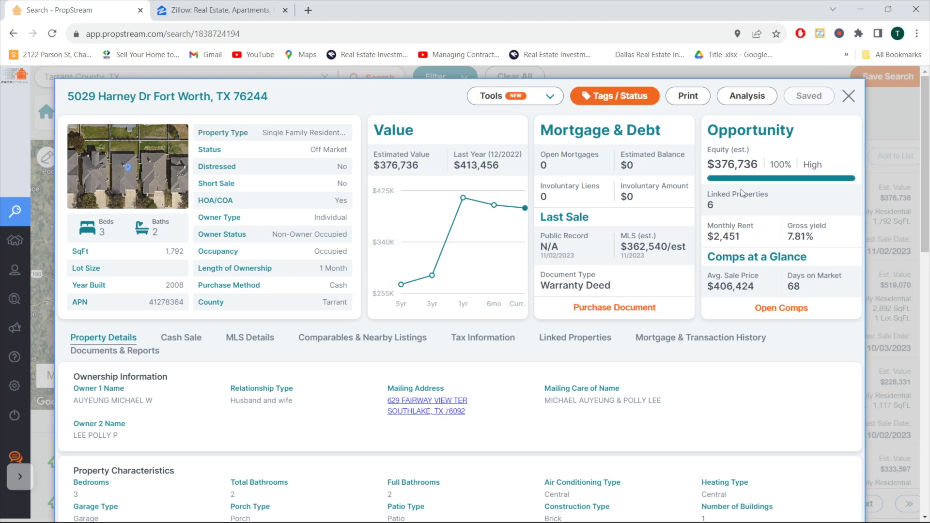
left_click(596, 343)
scroll(597, 343, "down", 2)
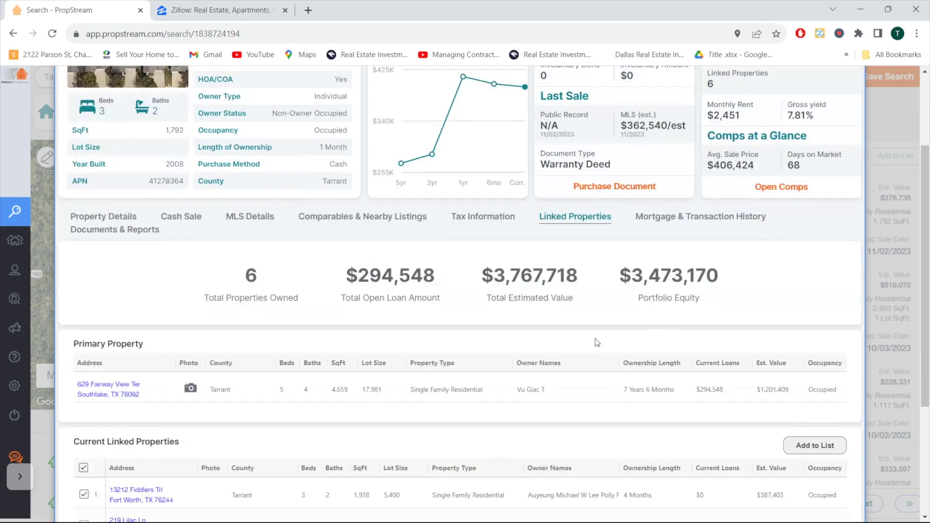
scroll(596, 342, "down", 2)
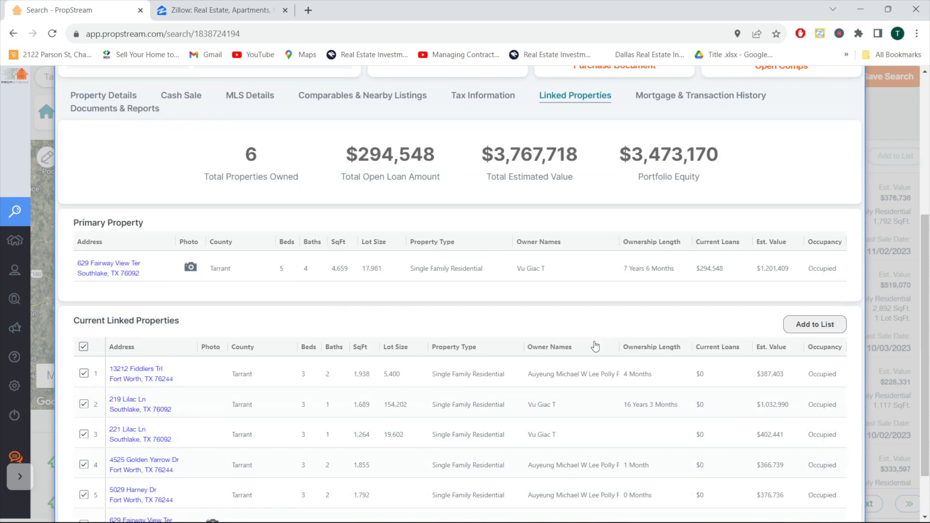
scroll(596, 343, "down", 2)
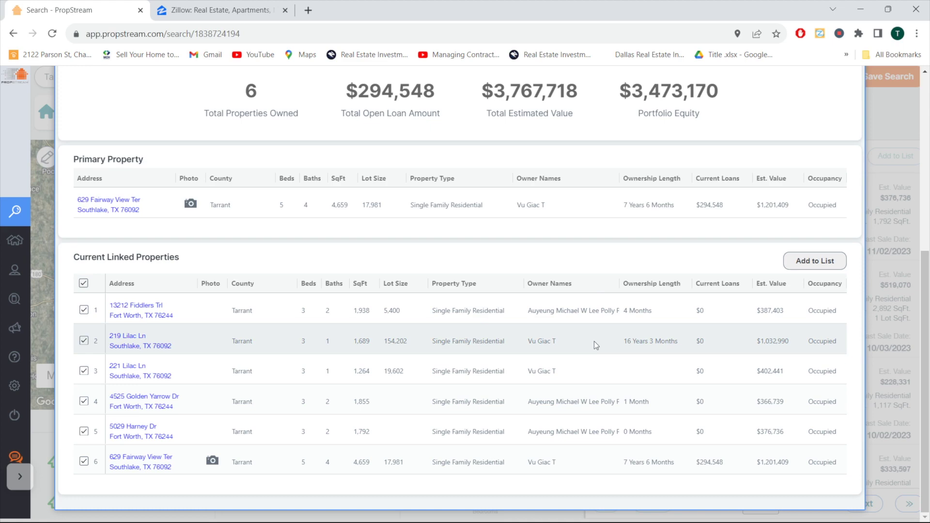
scroll(594, 341, "up", 3)
left_click(881, 287)
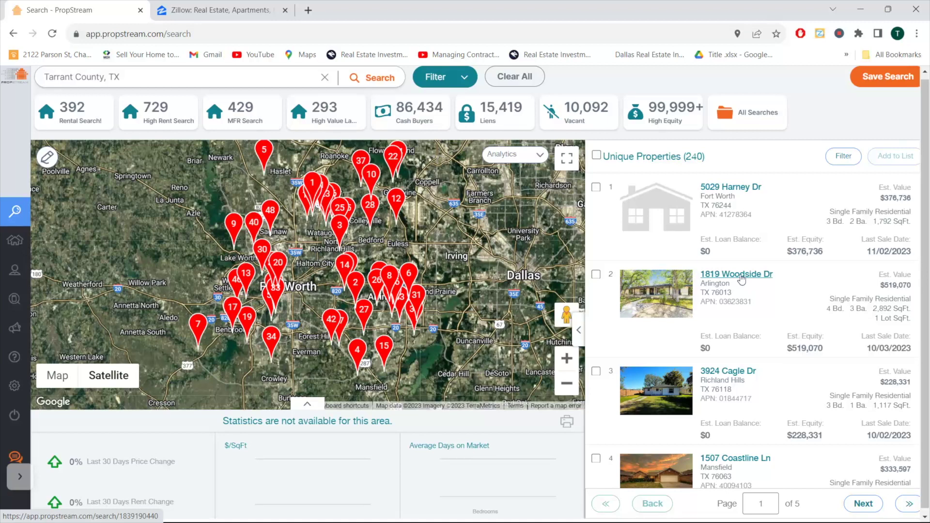
- Limit the owner type to Corporate in the ownership filters and return to the results
left_click(467, 85)
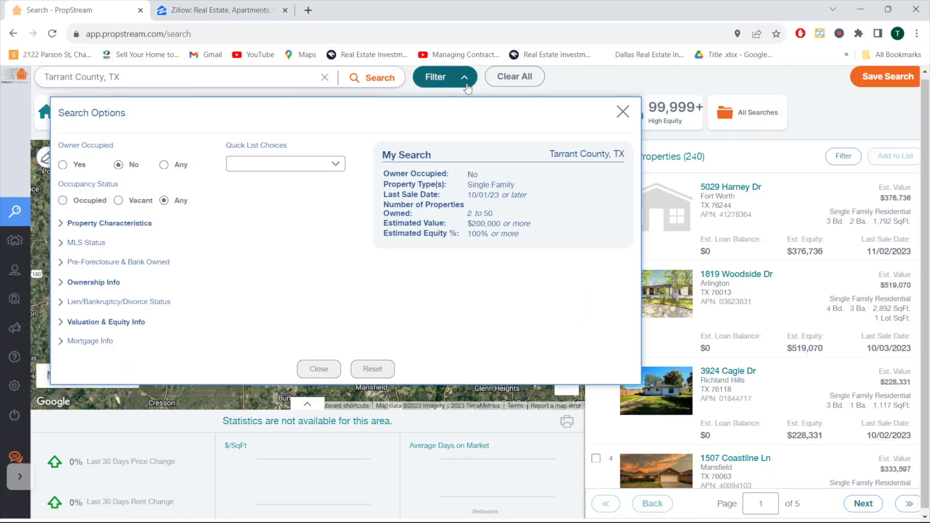
left_click(92, 284)
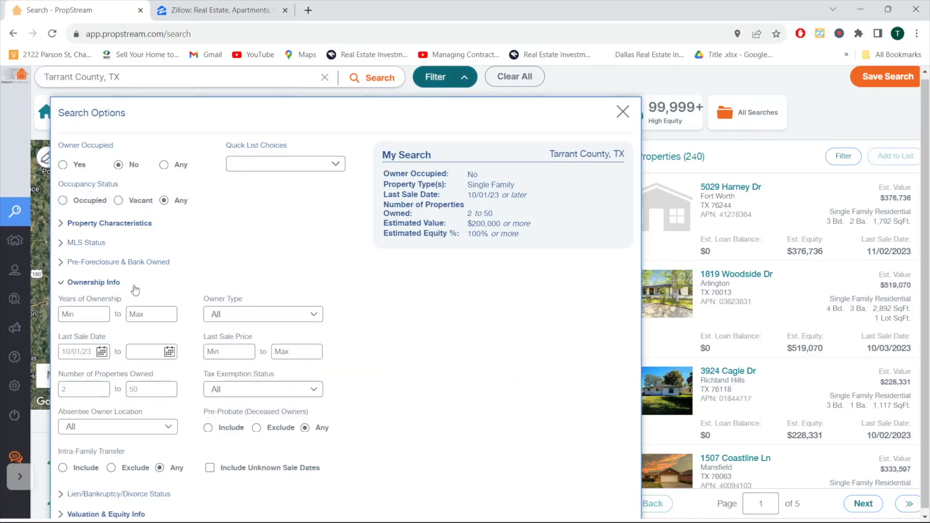
left_click(304, 318)
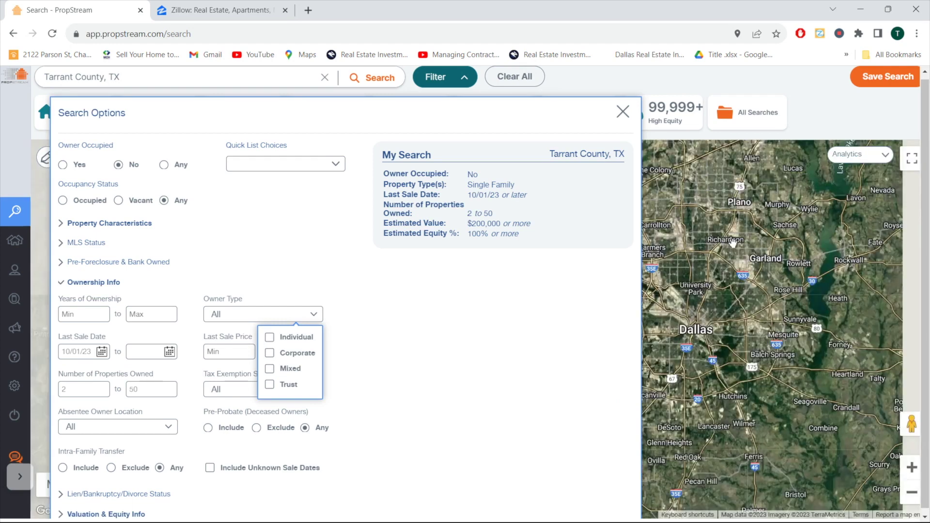
left_click(266, 356)
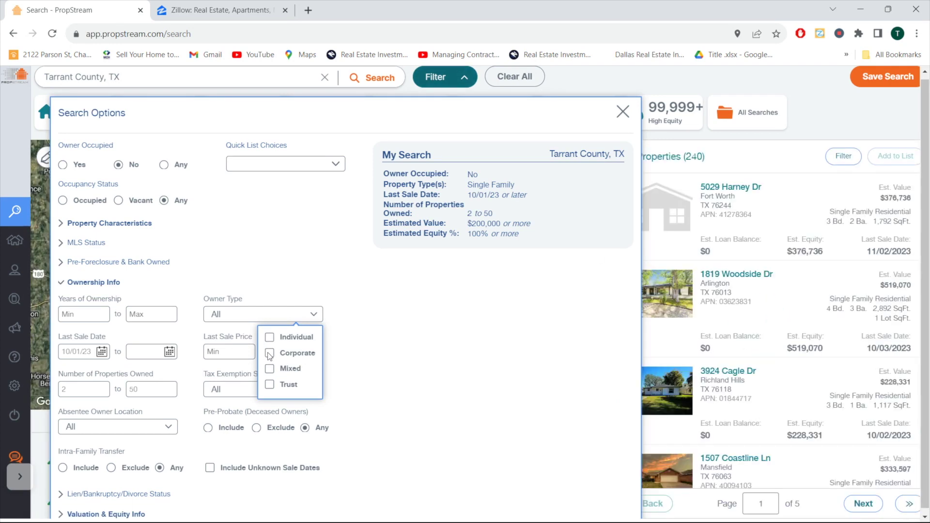
left_click(824, 134)
- Browse the corporate-owned results, examine the linked properties of the seventh listed property's owner, and close the record
scroll(759, 265, "down", 5)
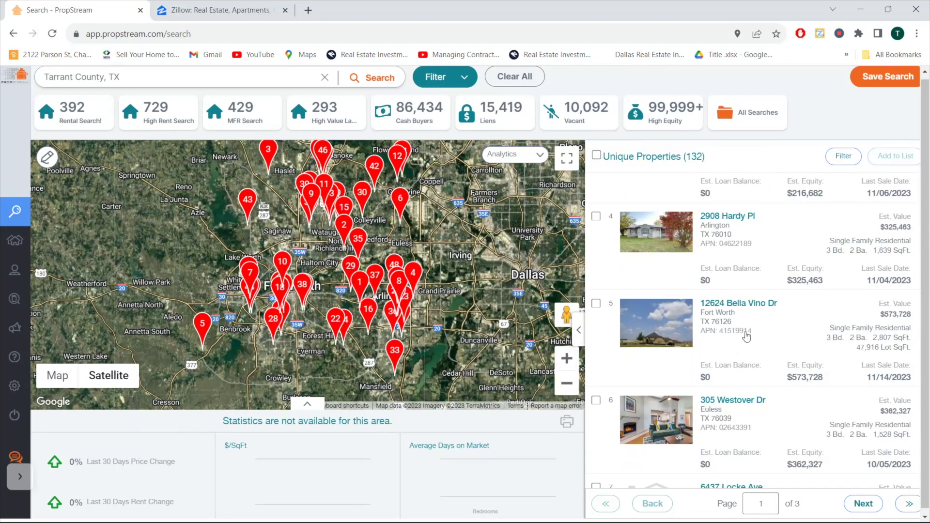
scroll(746, 336, "down", 4)
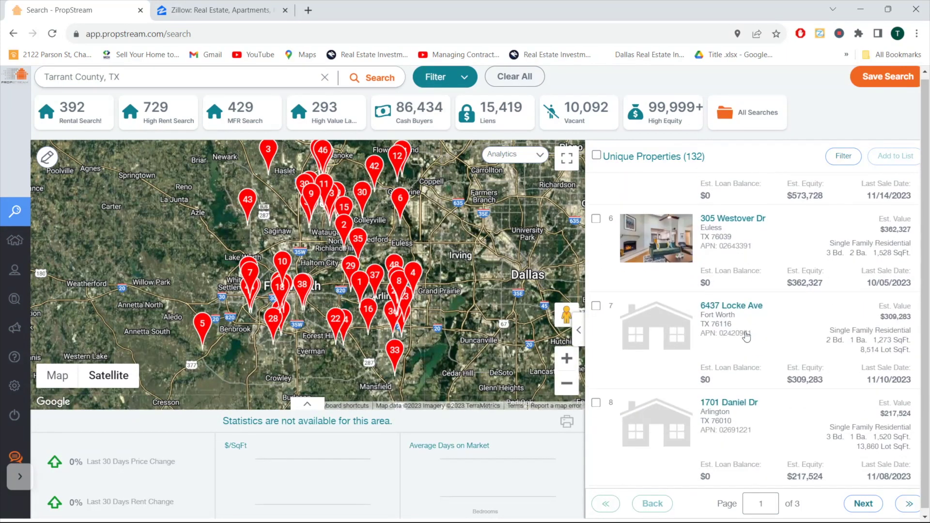
left_click(735, 306)
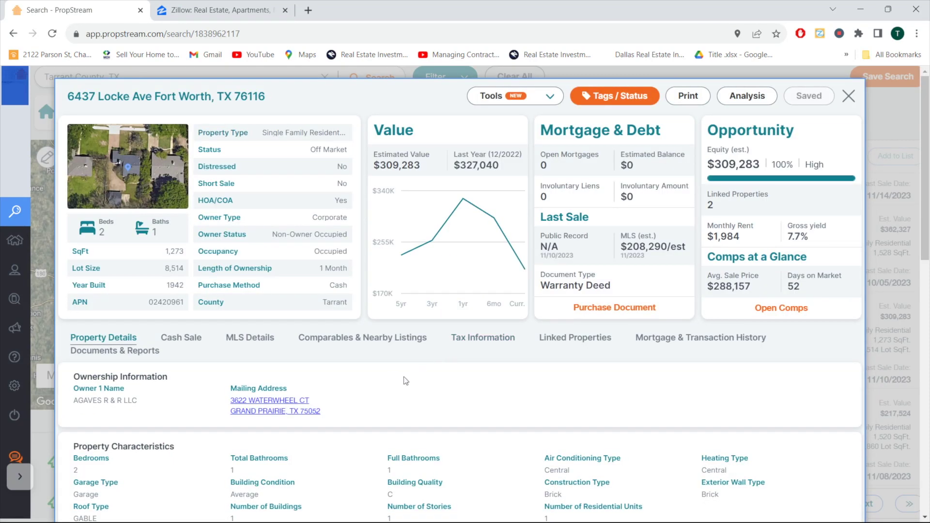
left_click(563, 339)
scroll(443, 371, "down", 4)
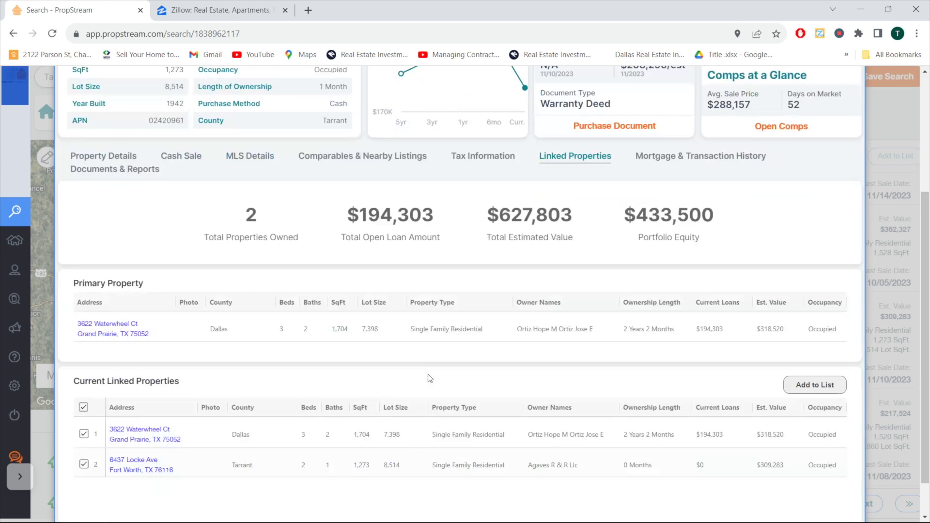
left_click(895, 277)
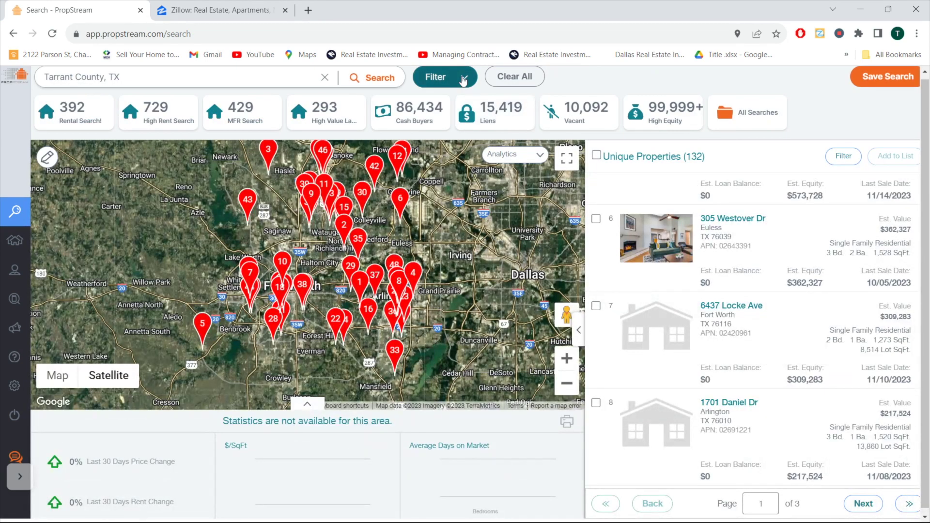
- Set the minimum number of properties owned to 3 in the ownership filters and return to the results
left_click(463, 80)
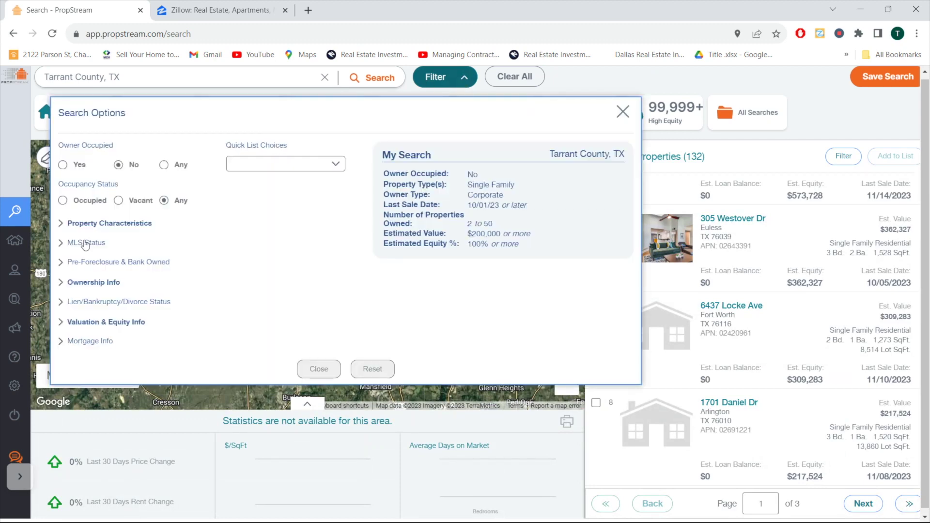
left_click(90, 284)
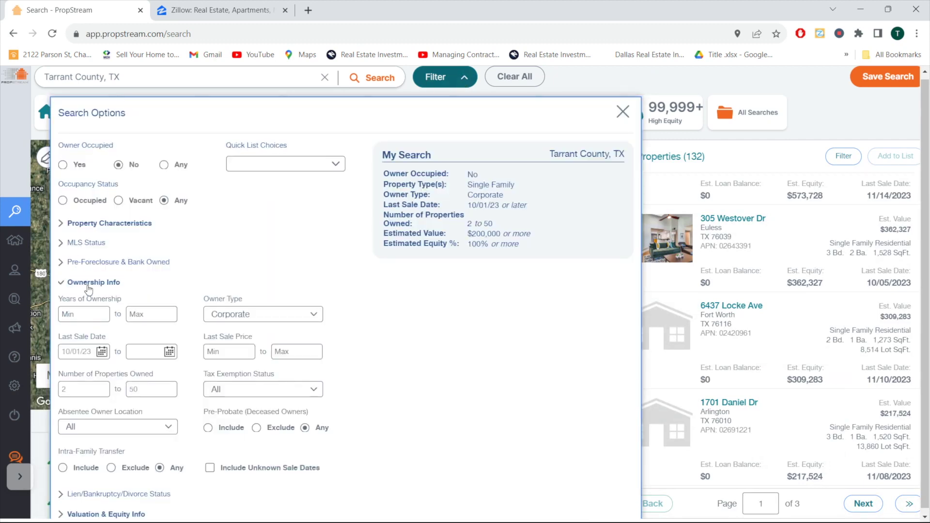
double_click(61, 390)
type("3")
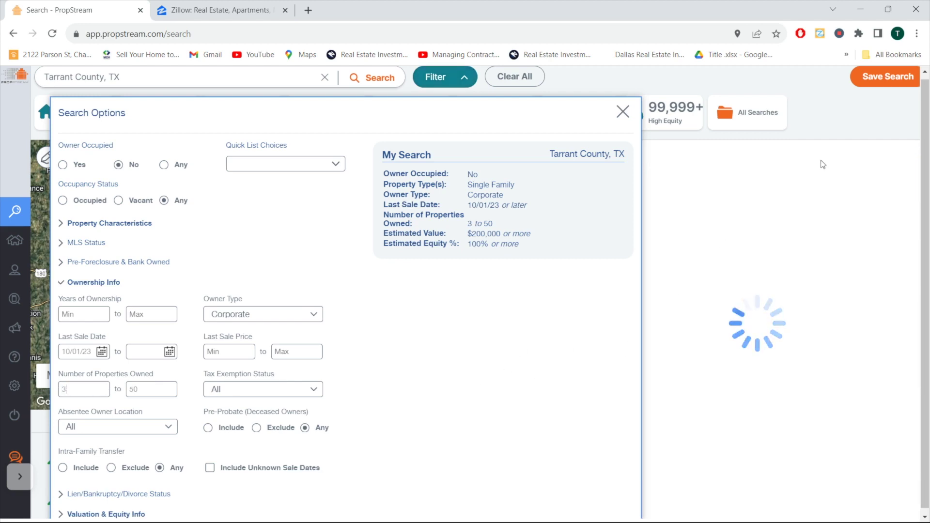
left_click(830, 128)
- Open the sixth listed property and examine its owner's linked properties and the mortgage and transaction history
scroll(772, 259, "down", 8)
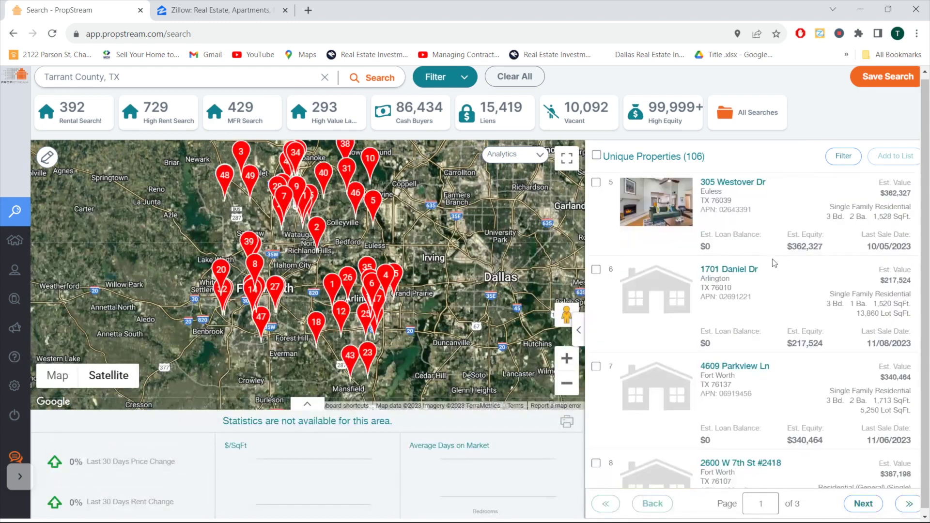
left_click(730, 271)
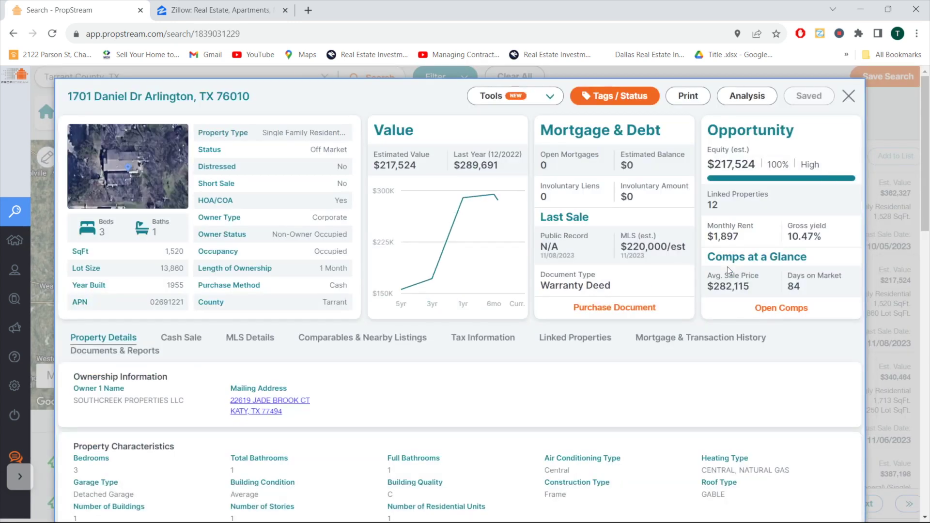
left_click(564, 343)
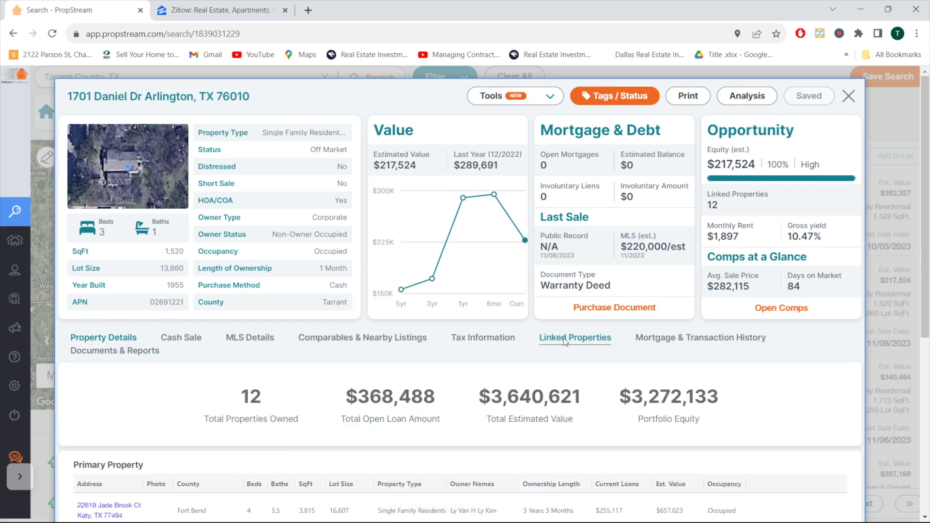
scroll(559, 354, "down", 3)
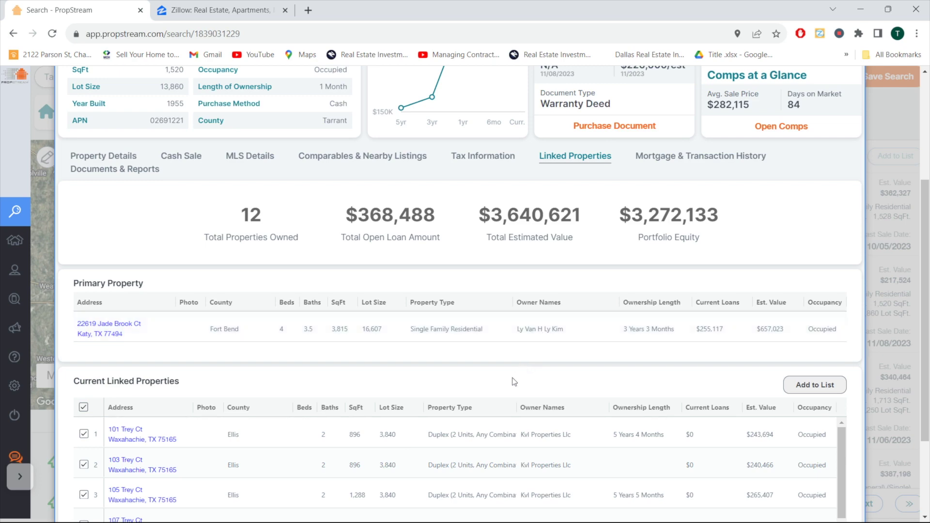
scroll(500, 388, "up", 4)
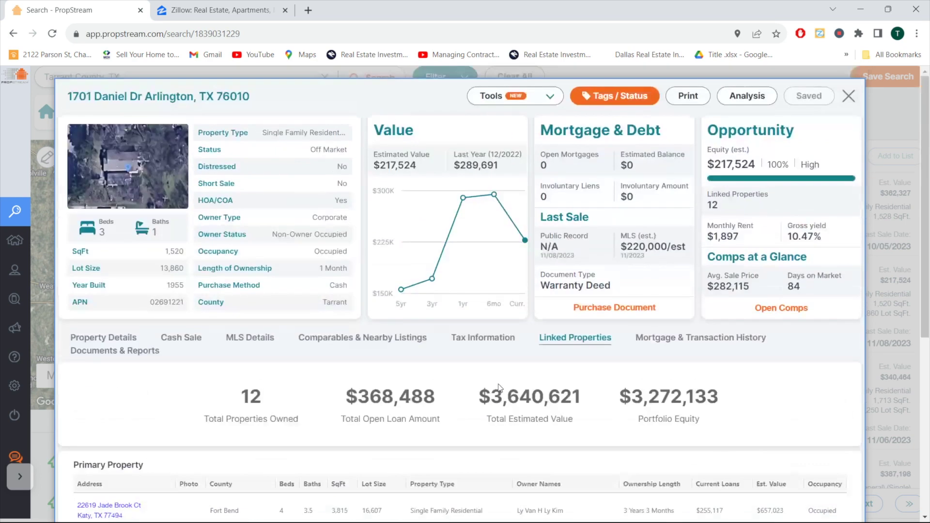
left_click(655, 341)
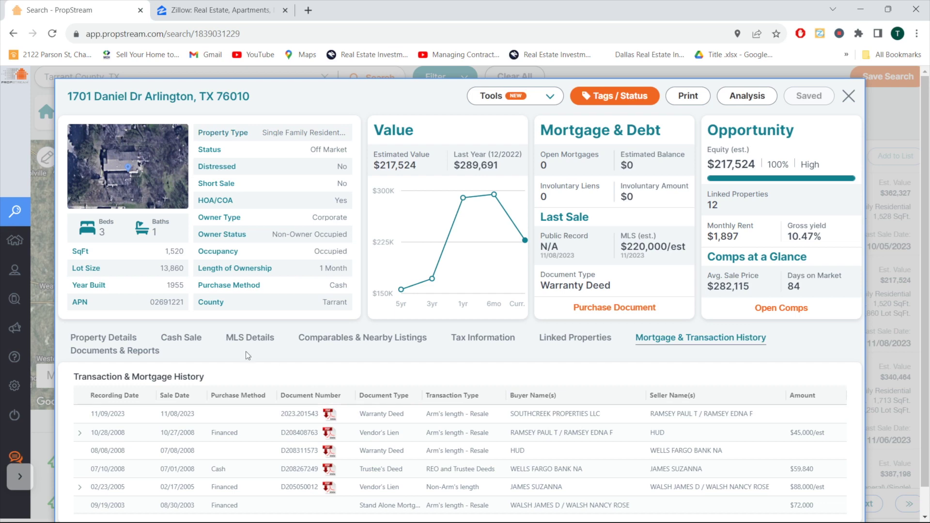
- Review the complete list of current linked properties for this owner, including their property types, owner names and ownership lengths
left_click(575, 339)
scroll(492, 418, "down", 5)
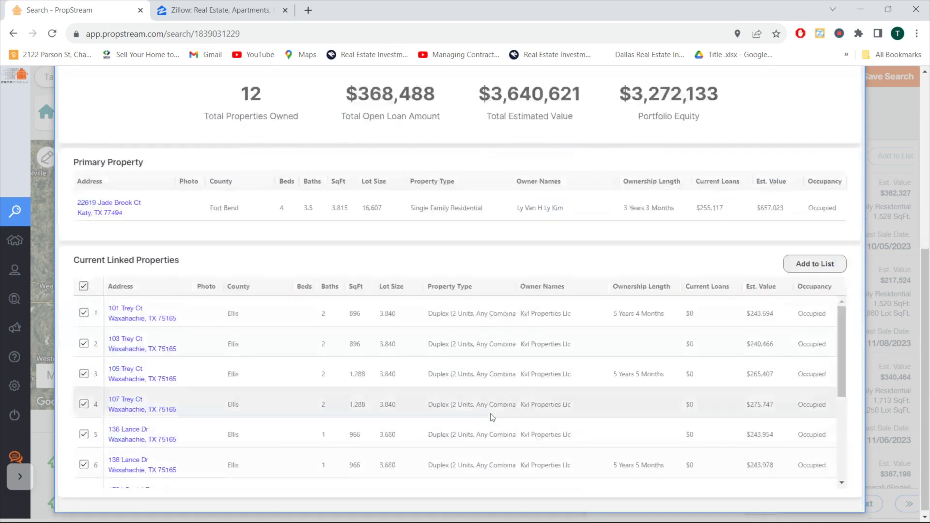
scroll(493, 430, "up", 1)
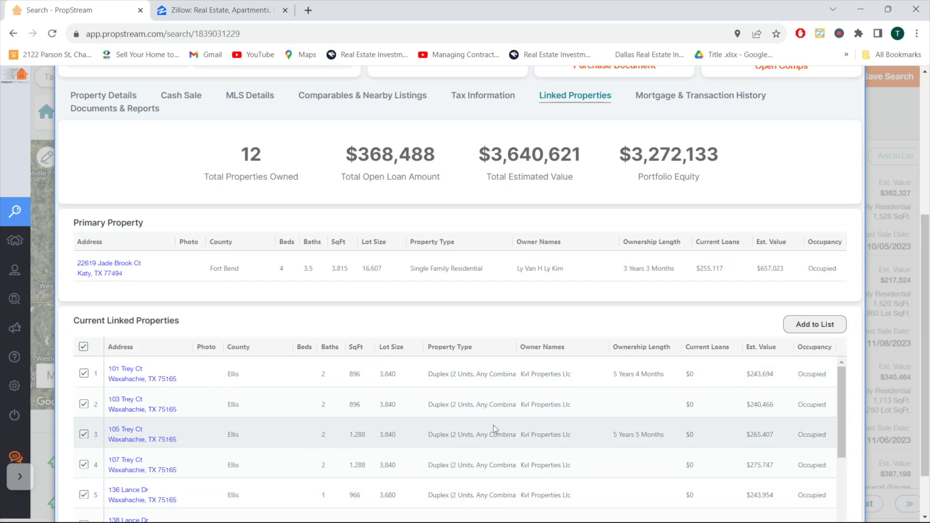
scroll(493, 429, "down", 3)
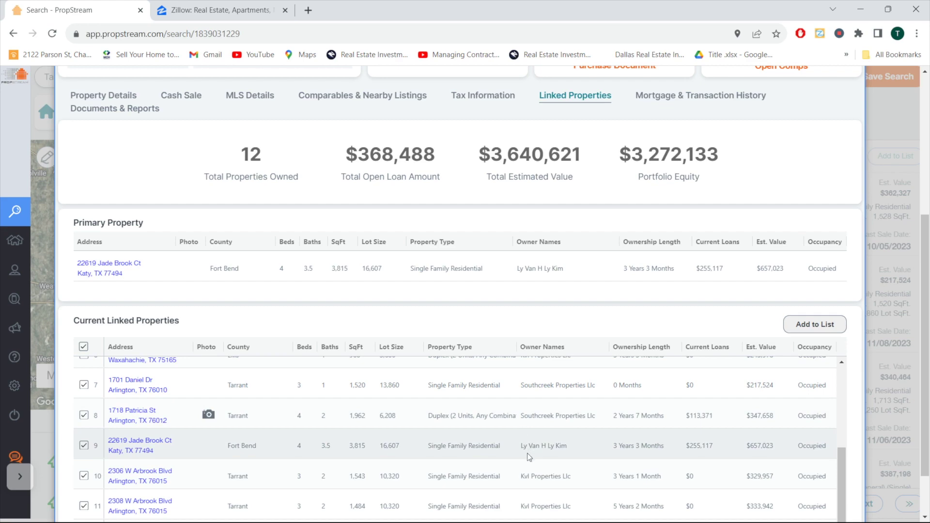
scroll(423, 356, "up", 3)
scroll(422, 353, "up", 3)
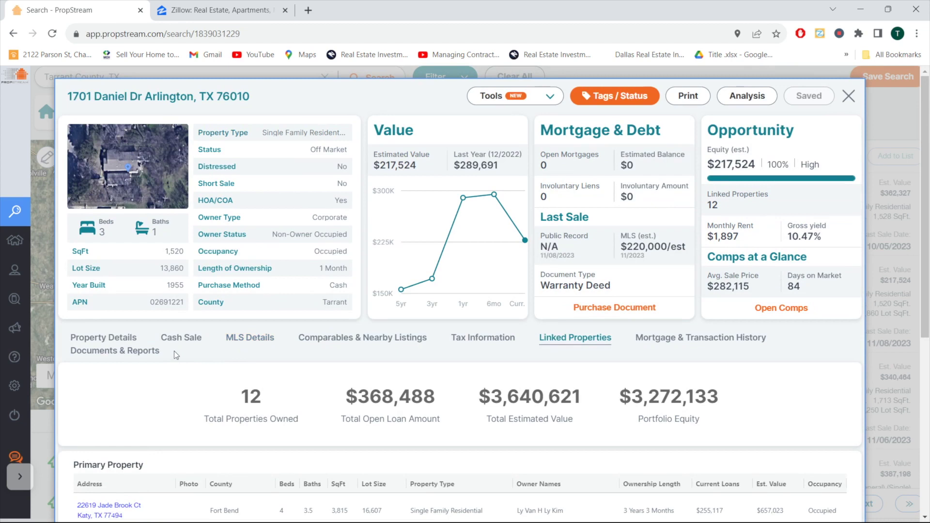
- Check the property's MLS details and bring up its comparables and nearby listings
left_click(236, 346)
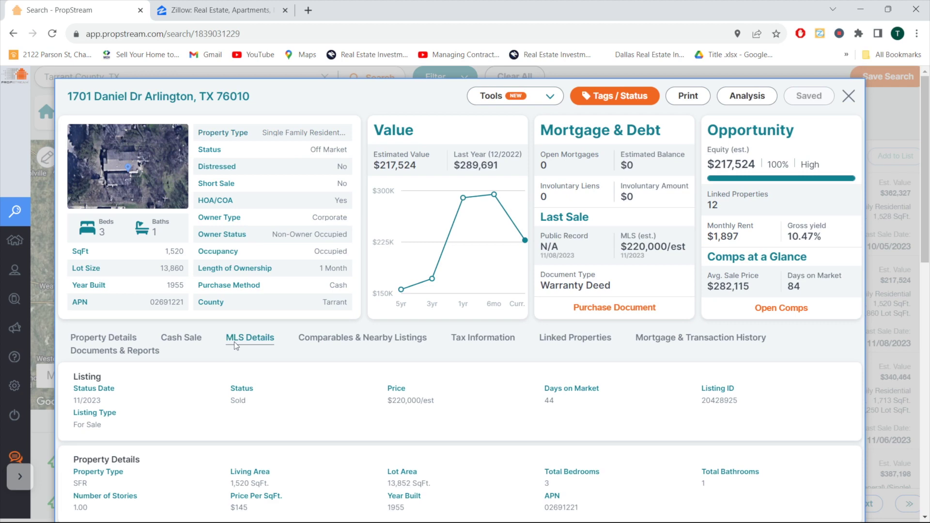
left_click(319, 339)
scroll(318, 337, "down", 5)
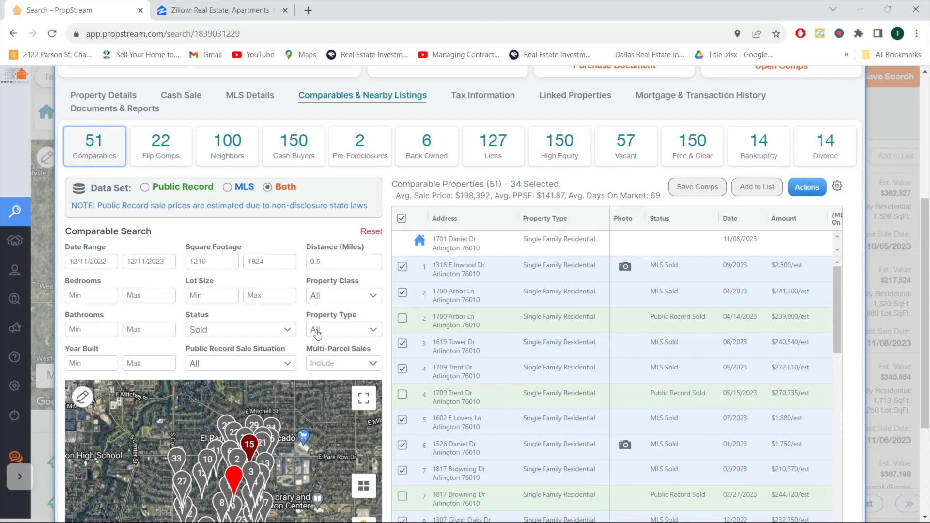
- Examine on the comparables map which sold properties lie closest to the subject property
scroll(226, 499, "up", 1)
scroll(225, 499, "up", 2)
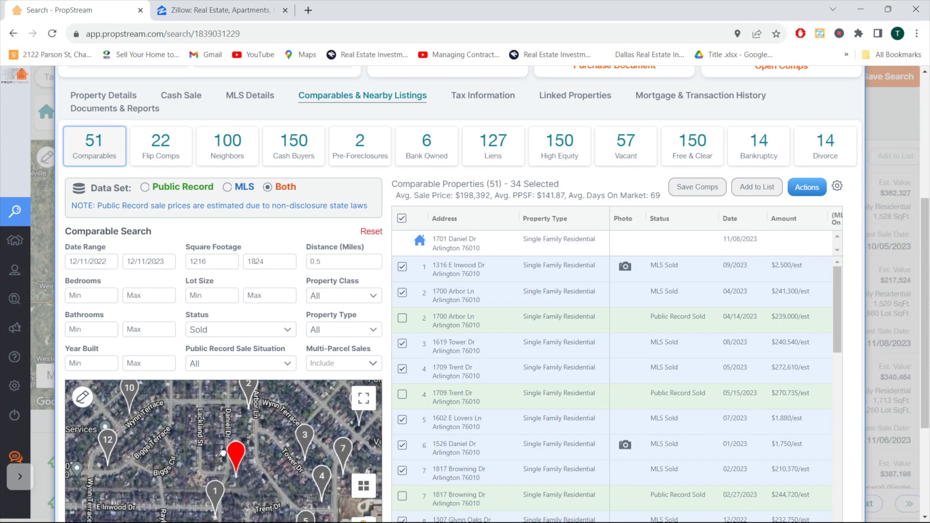
scroll(226, 503, "up", 1)
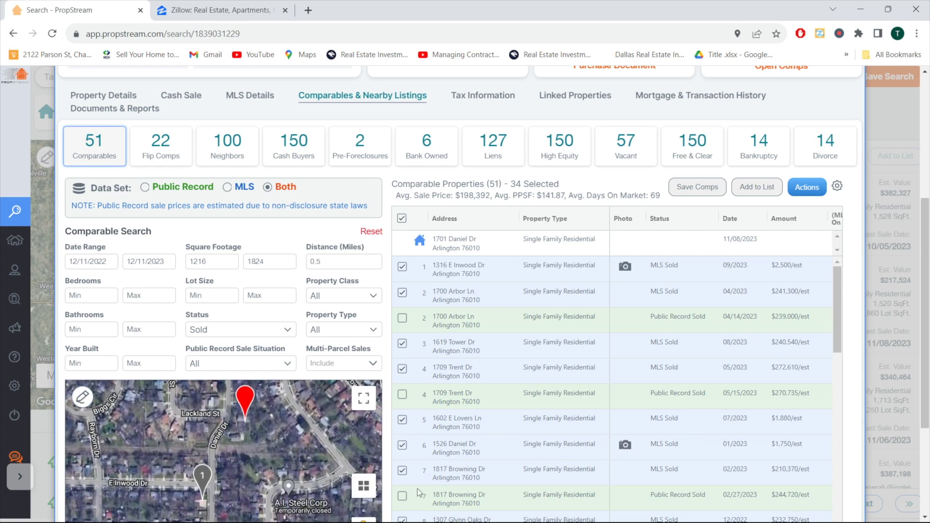
scroll(289, 375, "down", 3)
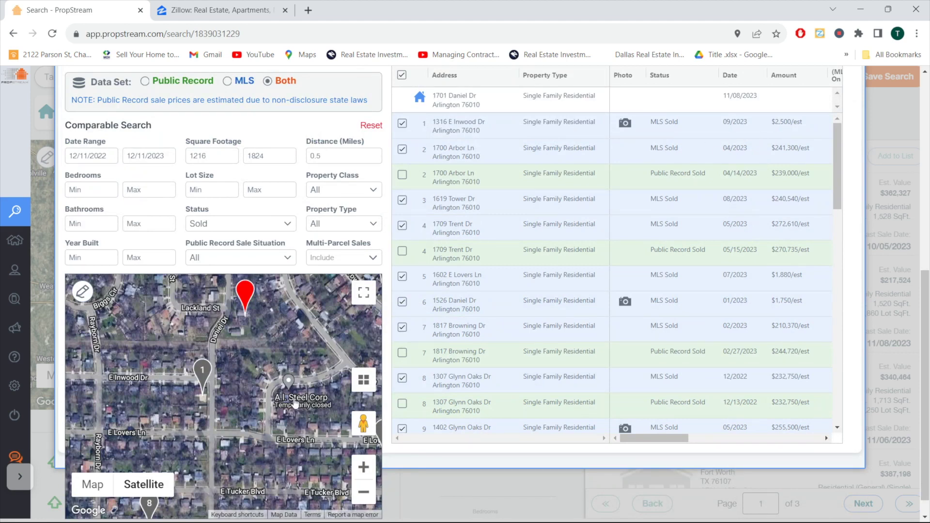
scroll(287, 409, "up", 1)
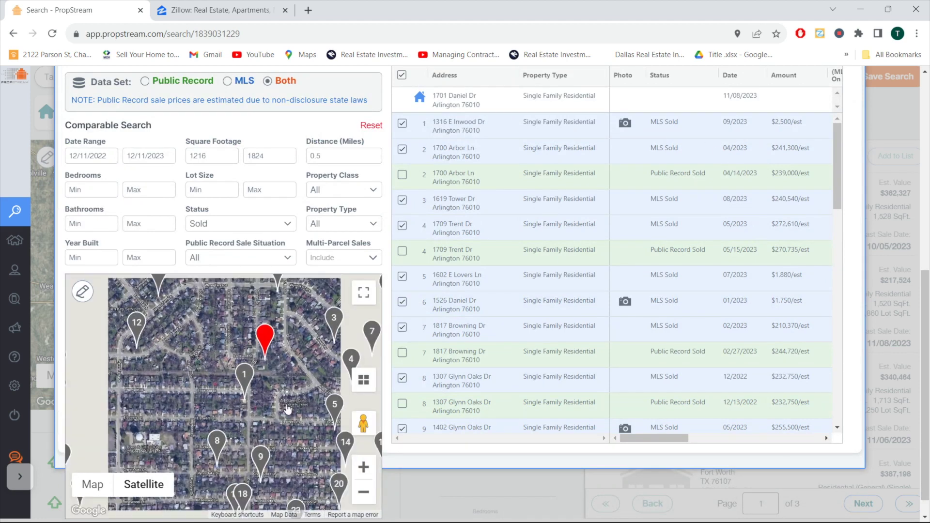
mouse_move(283, 403)
left_mouse_down()
mouse_move(285, 430)
mouse_move(256, 454)
mouse_move(252, 495)
left_mouse_up()
scroll(276, 431, "up", 2)
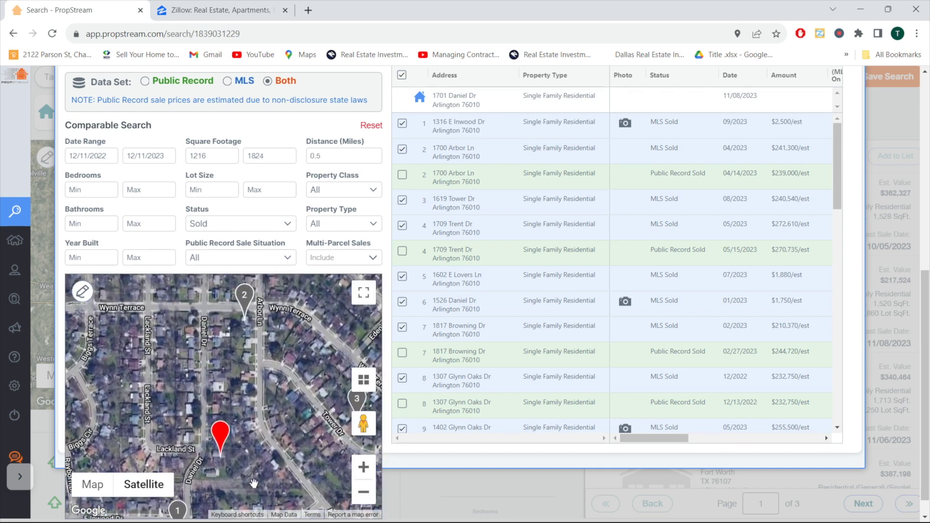
- Compare the comparables' sale dates, amounts, beds, baths, square footage, lot sizes and build years with the subject property
left_click_drag(646, 437, 702, 445)
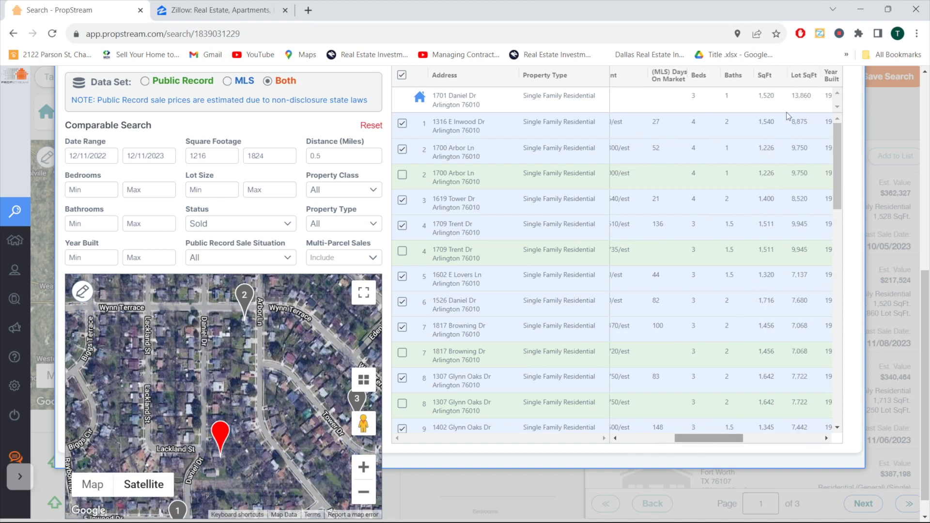
left_click_drag(708, 443, 687, 443)
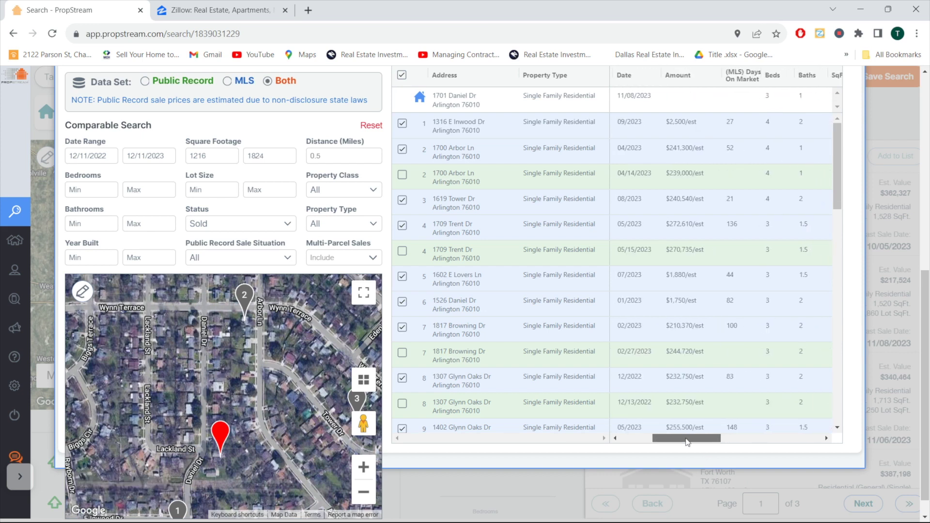
left_click_drag(687, 441, 703, 440)
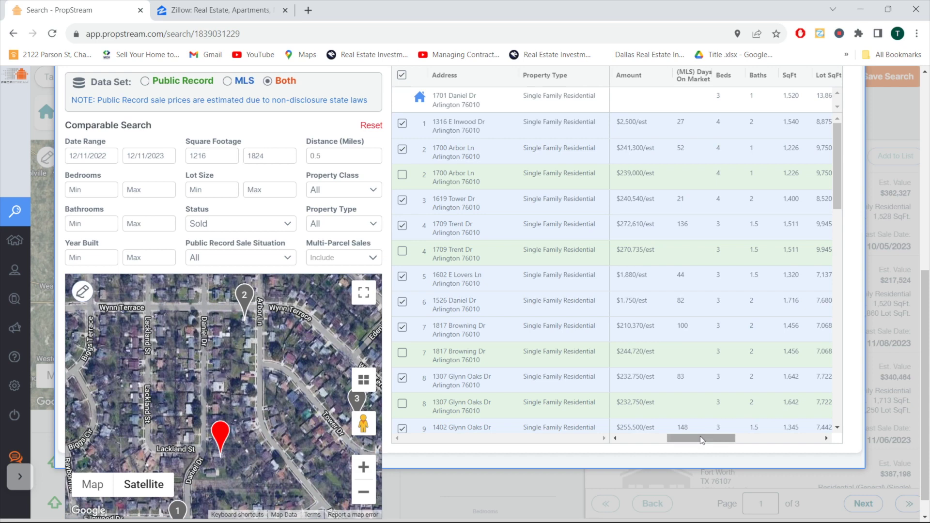
left_click(702, 440)
scroll(261, 361, "down", 2)
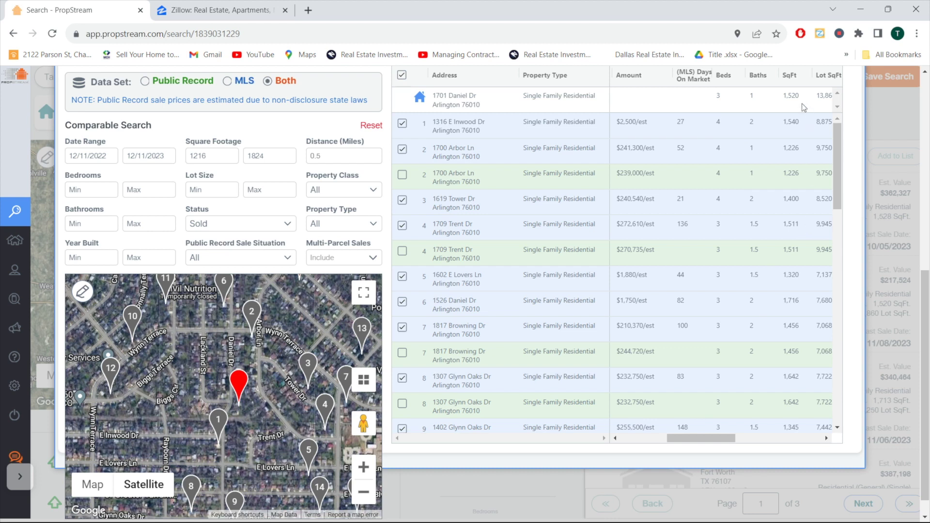
left_click_drag(726, 438, 740, 439)
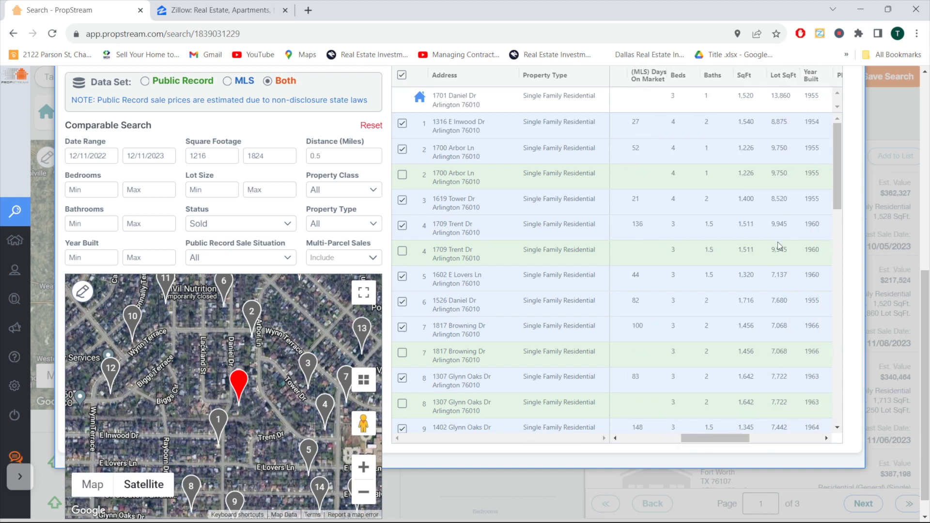
left_click_drag(715, 439, 687, 447)
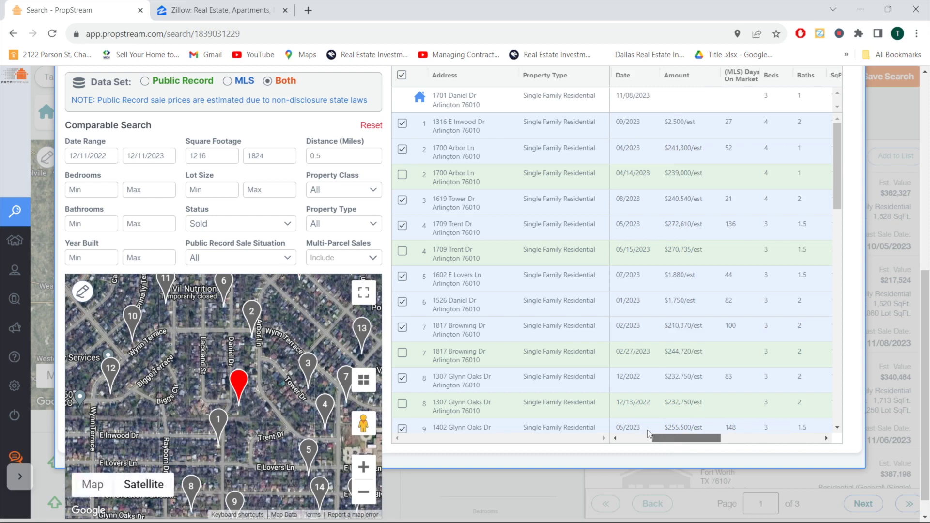
- Check the subject property's MLS details, then its ownership information and property characteristics
scroll(436, 184, "up", 5)
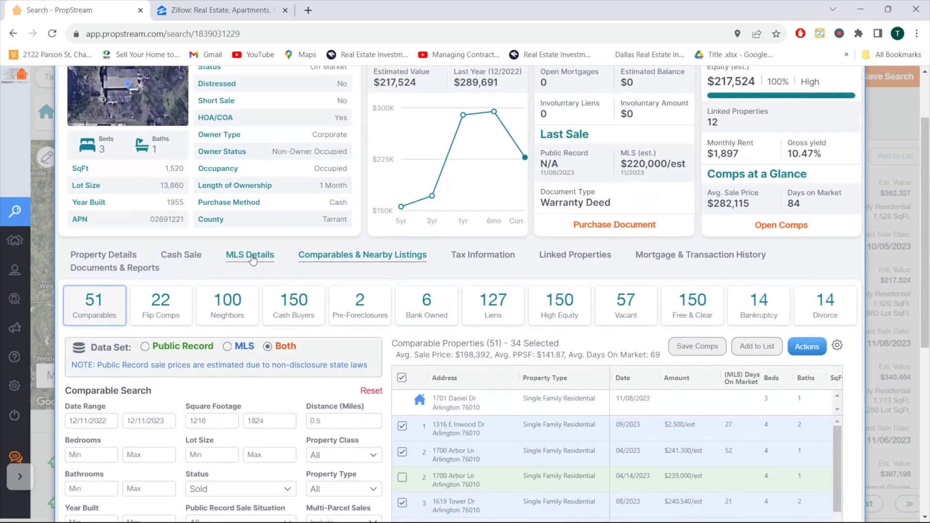
left_click(248, 257)
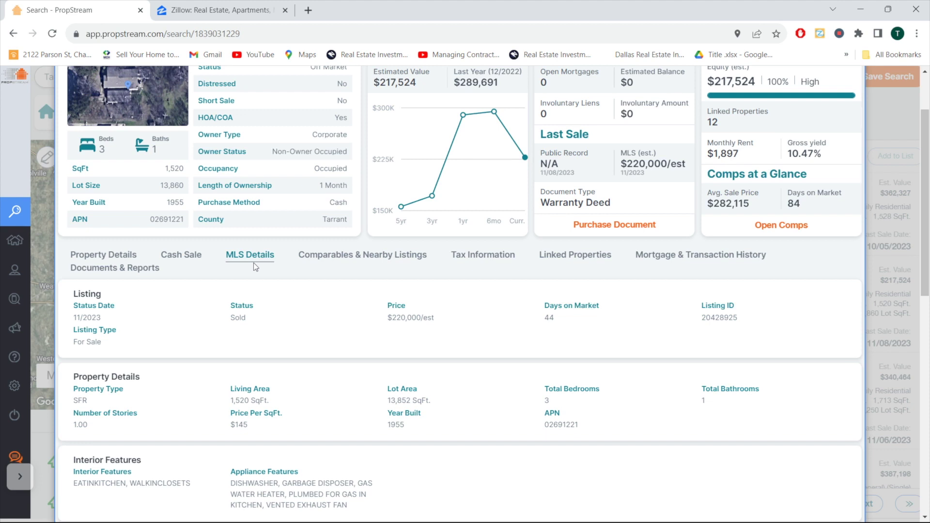
left_click(128, 256)
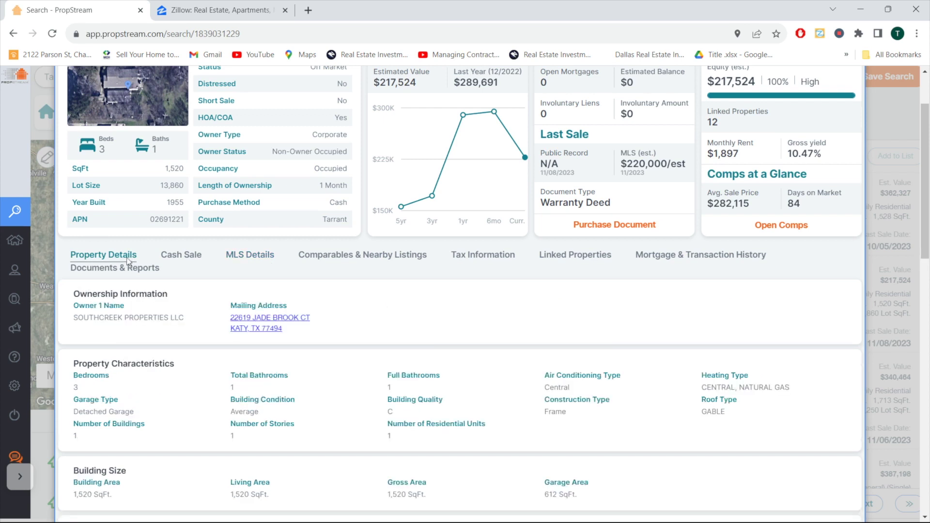
scroll(217, 323, "up", 2)
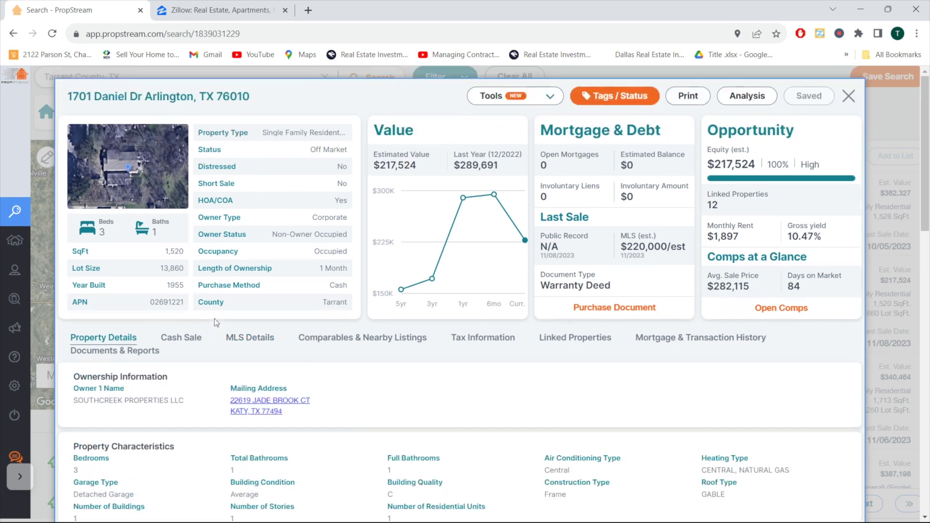
- Enlarge the subject property's satellite map and switch it to Street View facing the house
left_click(155, 178)
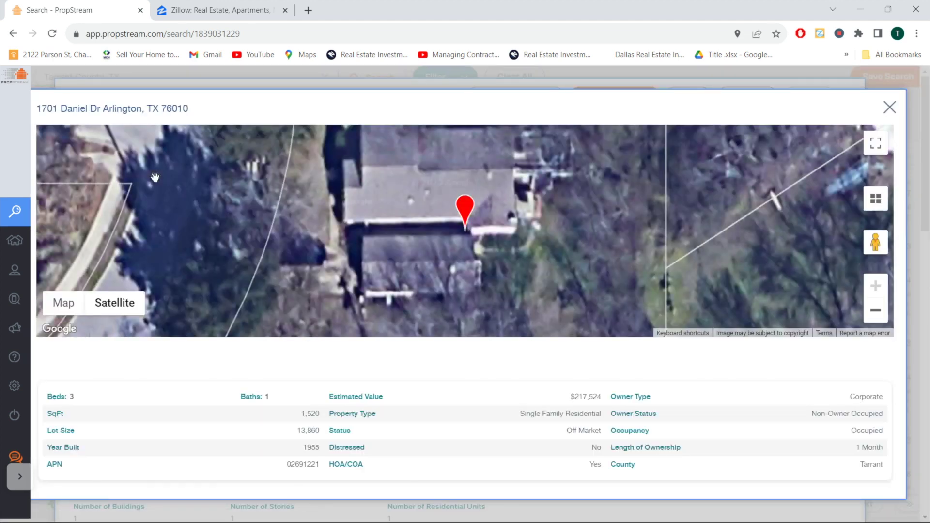
scroll(378, 223, "down", 2)
scroll(409, 209, "up", 1)
left_click_drag(408, 210, 467, 252)
left_click_drag(857, 240, 334, 233)
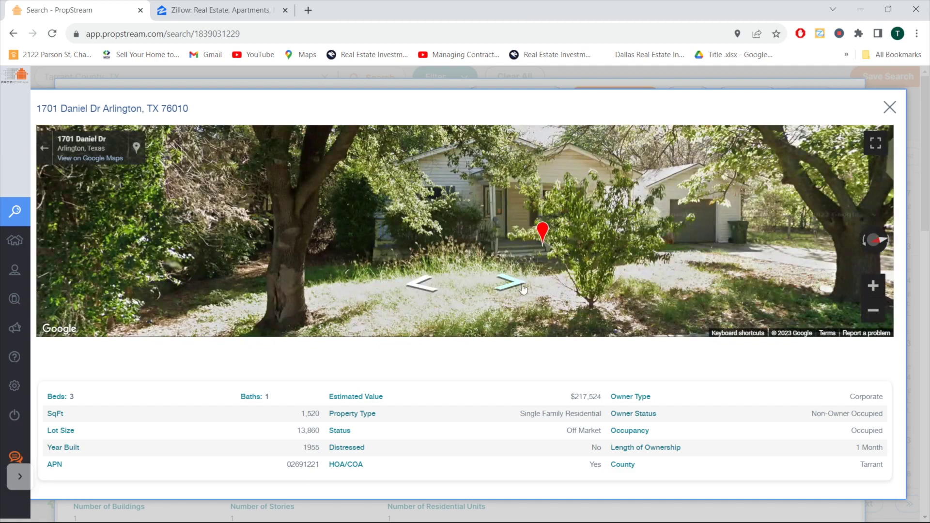
- Inspect the house front, porch, driveway and garage from several Street View positions, then close the enlarged map
left_click(523, 290)
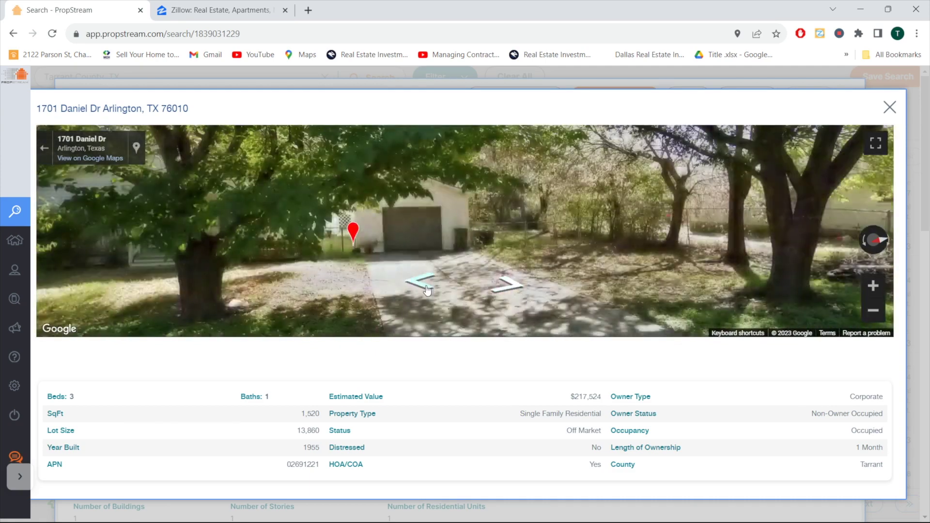
left_click(427, 290)
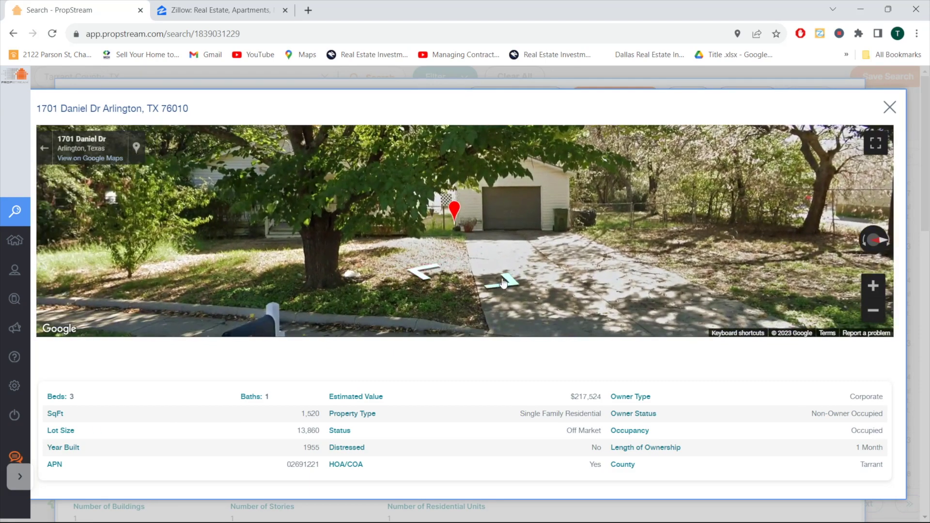
left_click(504, 283)
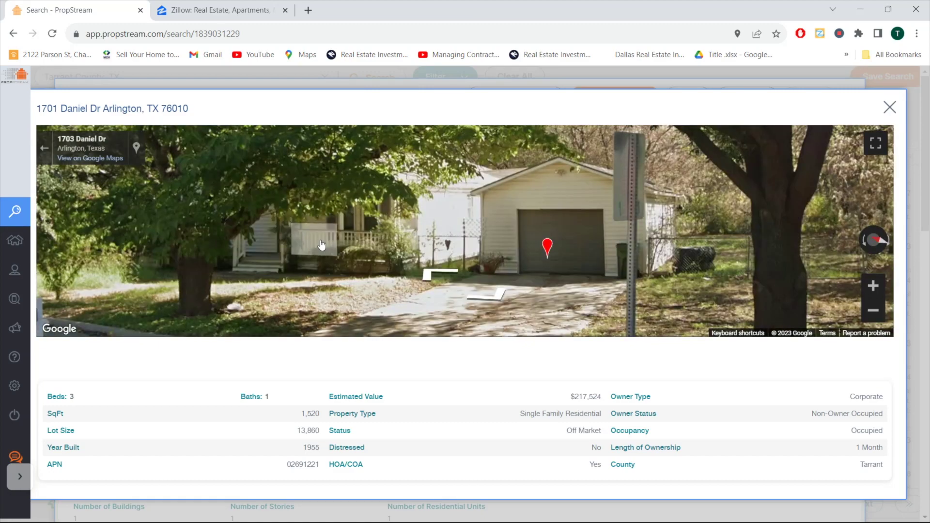
left_click(441, 276)
left_click(441, 276)
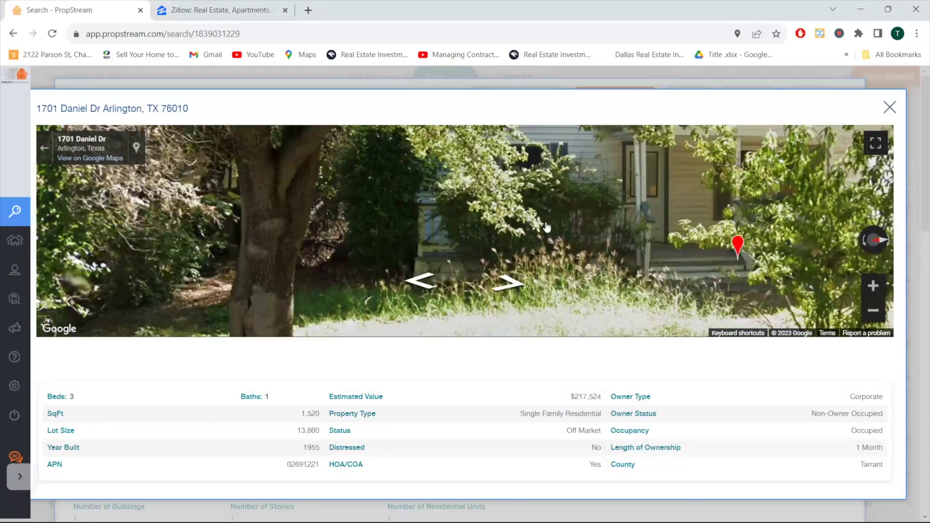
left_click(691, 206)
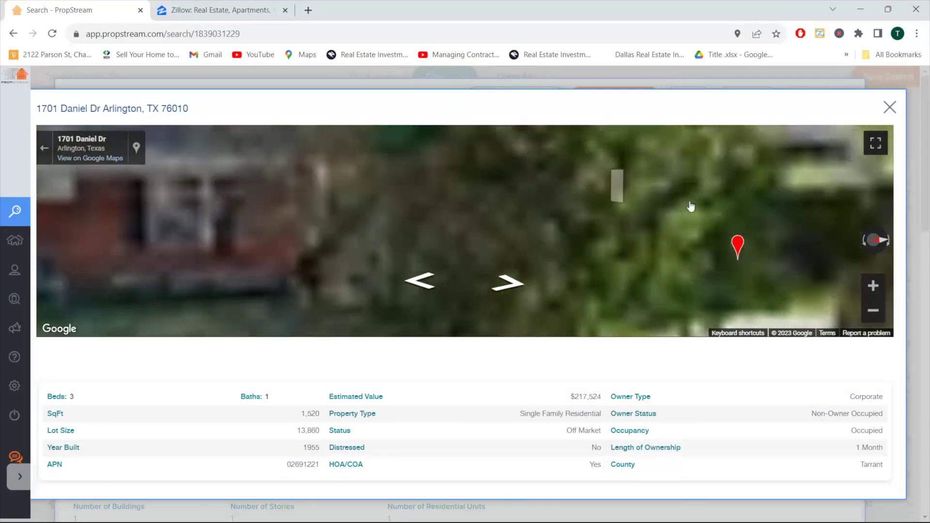
left_click(426, 250)
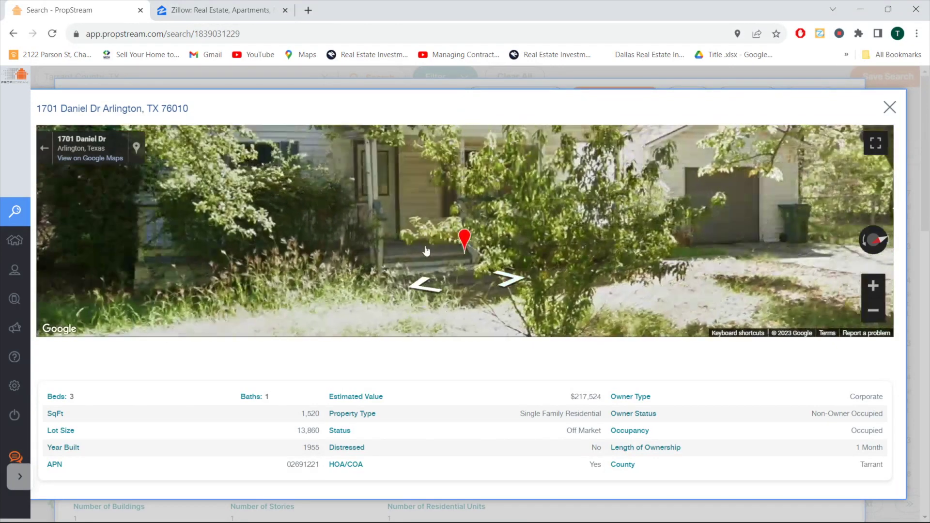
left_click(489, 305)
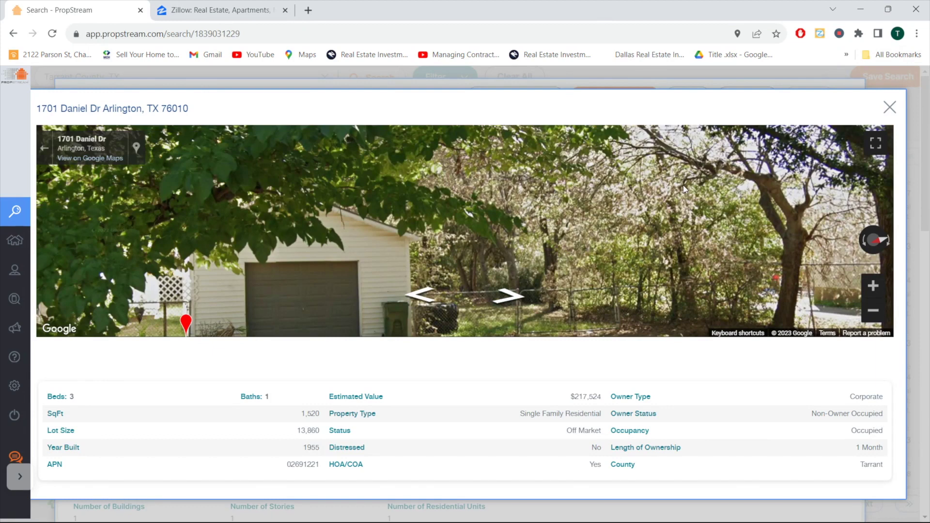
left_click(890, 107)
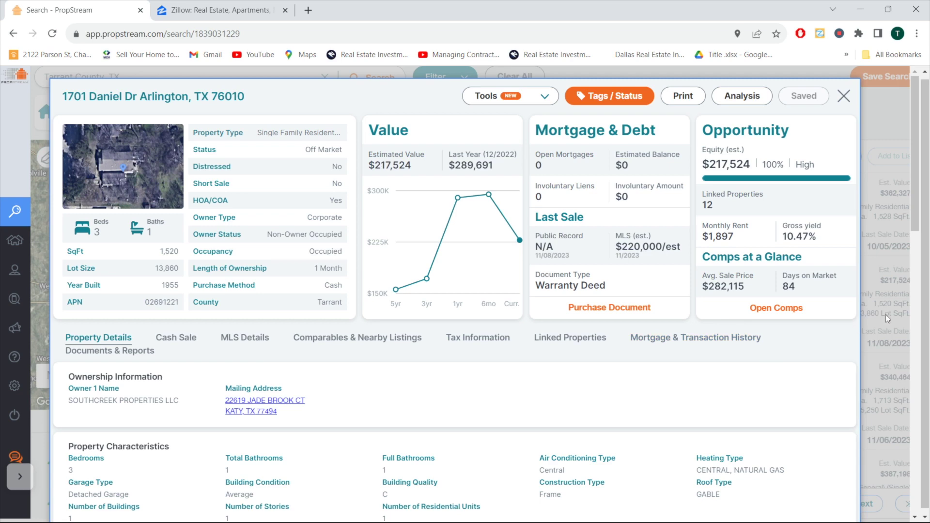
- Review the owner's linked properties again, comparing their counties, property types, owner names, ownership lengths, current loans and estimated values
left_click(601, 345)
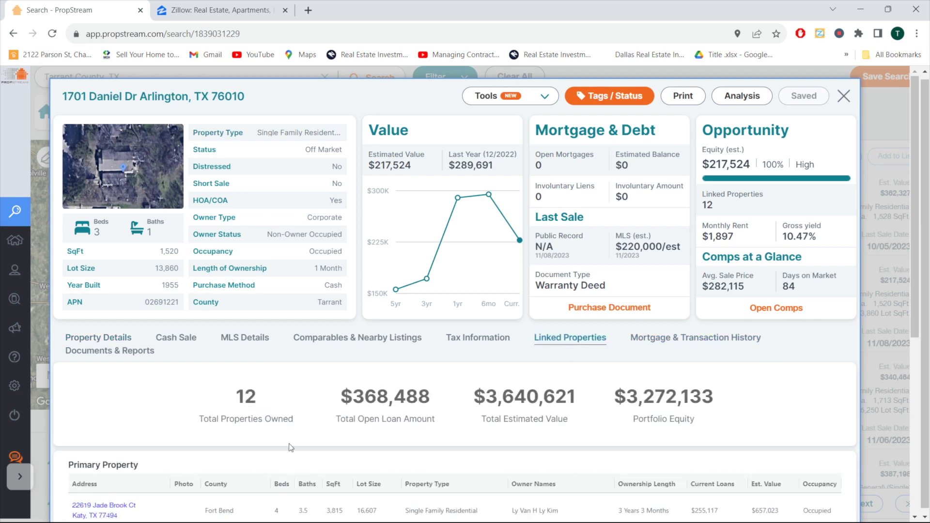
scroll(295, 436, "down", 6)
scroll(432, 394, "down", 4)
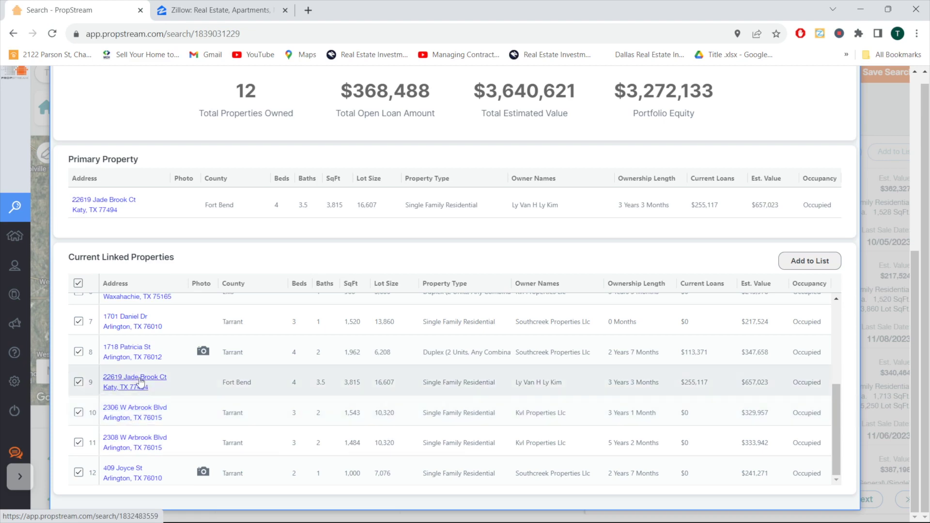
scroll(137, 417, "up", 2)
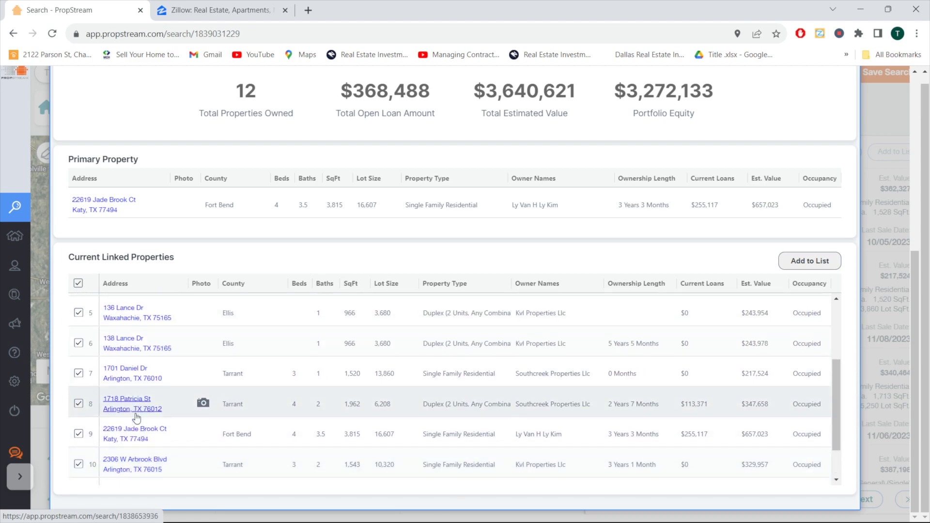
scroll(137, 417, "down", 2)
left_click(118, 324)
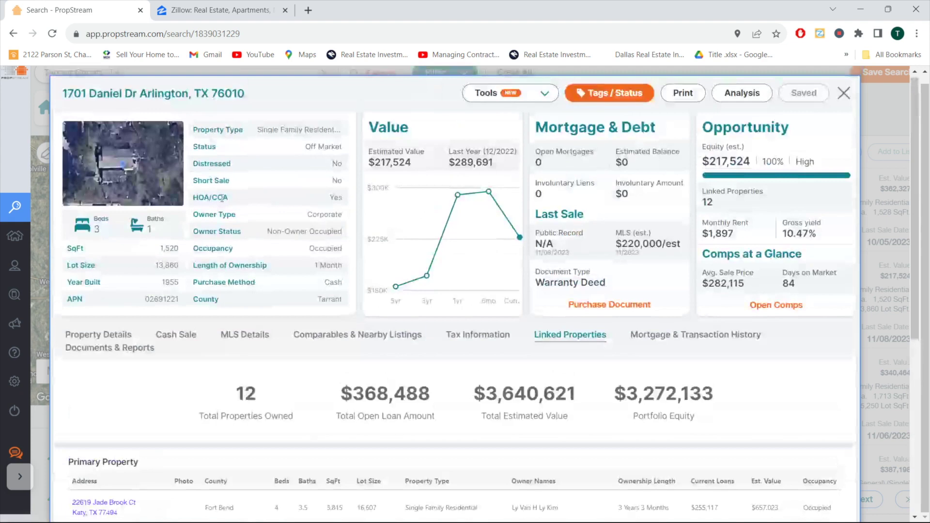
scroll(222, 197, "down", 6)
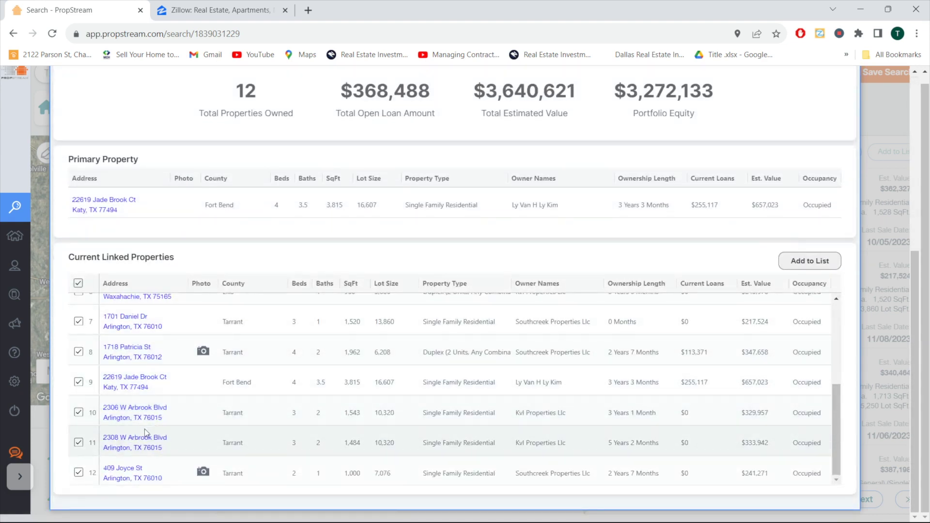
scroll(140, 414, "up", 4)
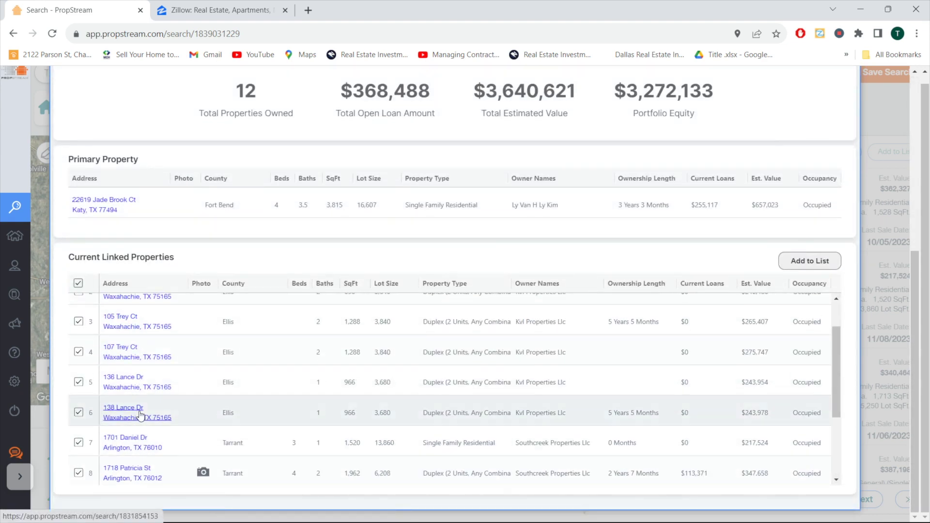
scroll(140, 415, "down", 4)
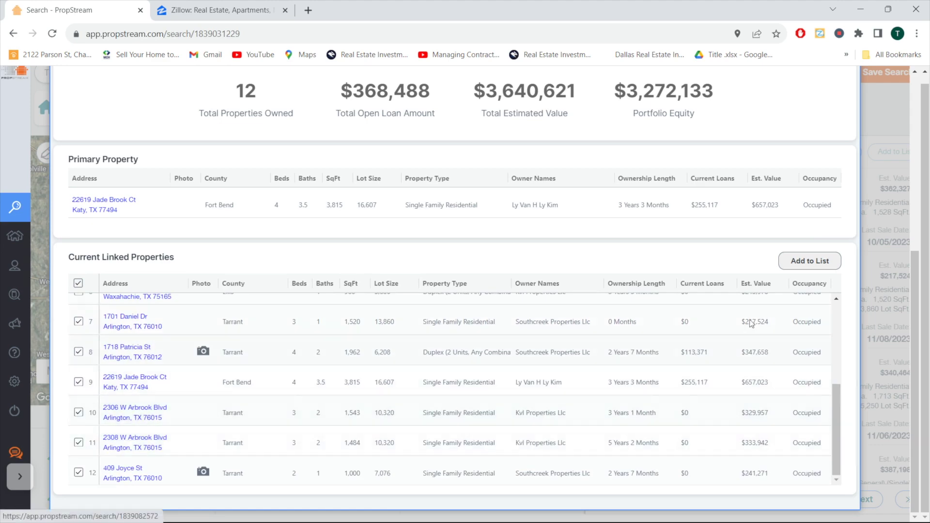
- Return to the search results and open the details of the North Richland Hills property, result 15
left_click(906, 393)
scroll(760, 352, "down", 5)
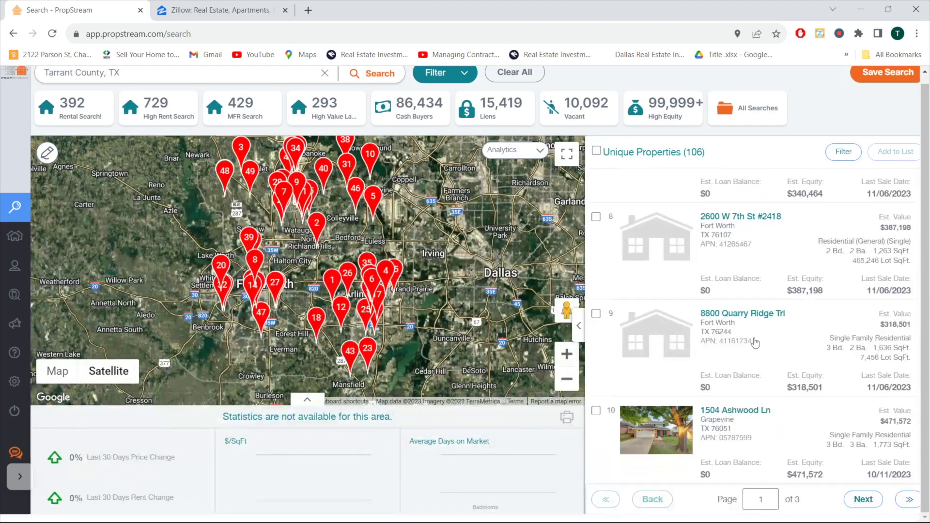
scroll(716, 325, "down", 7)
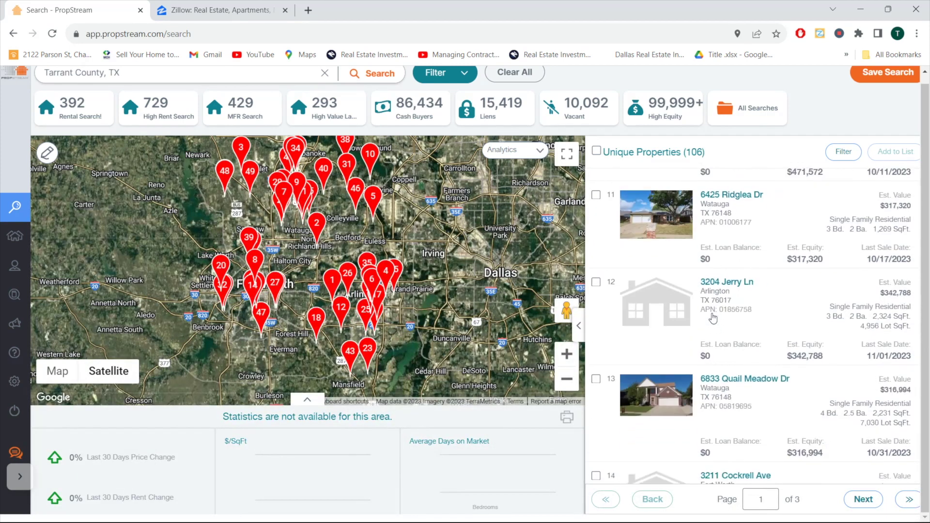
scroll(715, 326, "down", 5)
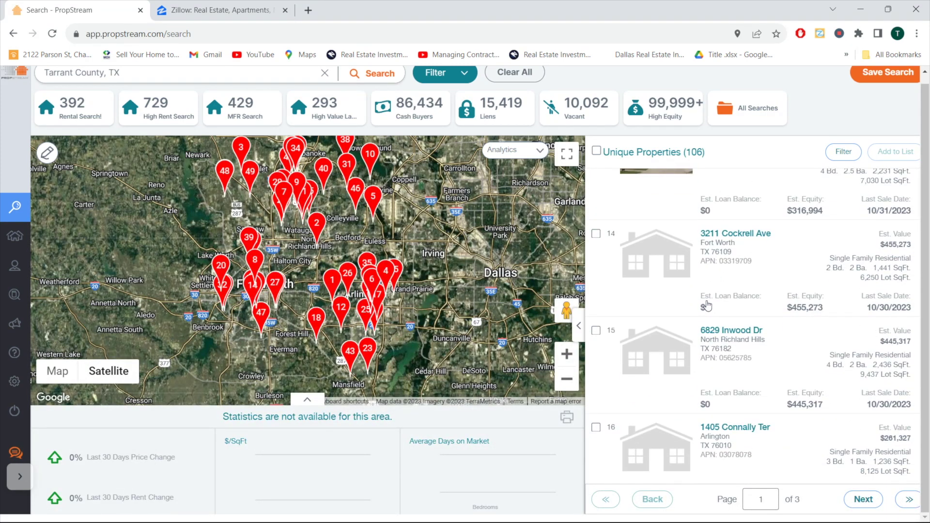
left_click(715, 333)
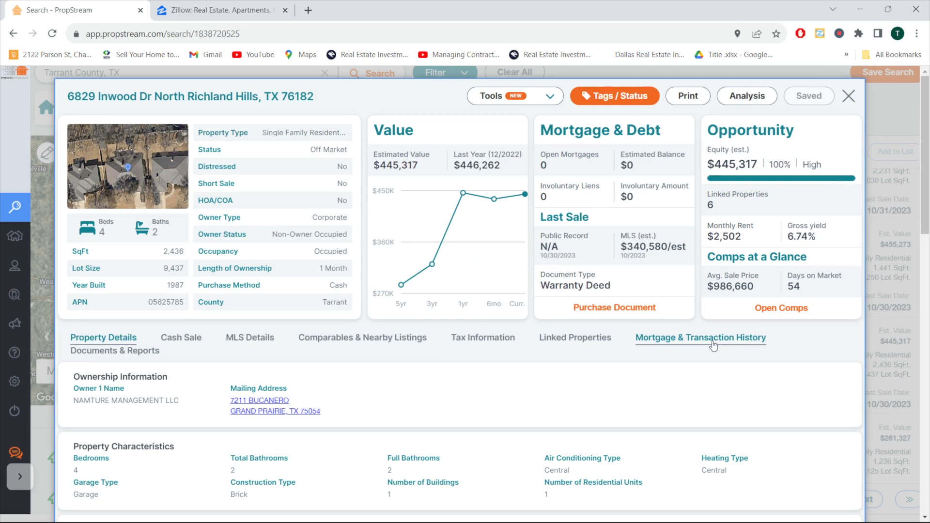
- Review this owner's portfolio summary and linked properties, including ownership lengths and current loans, then close the property details
left_click(587, 339)
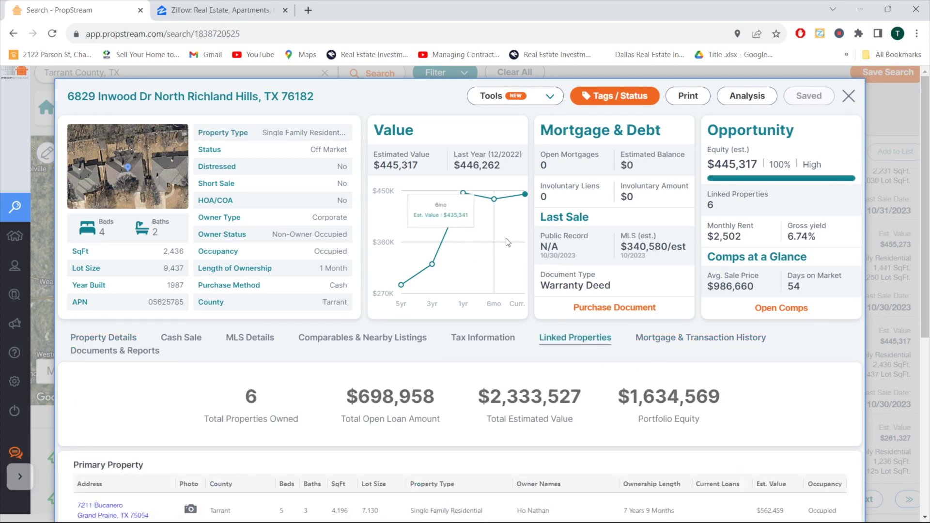
scroll(416, 216, "down", 1)
scroll(426, 217, "down", 5)
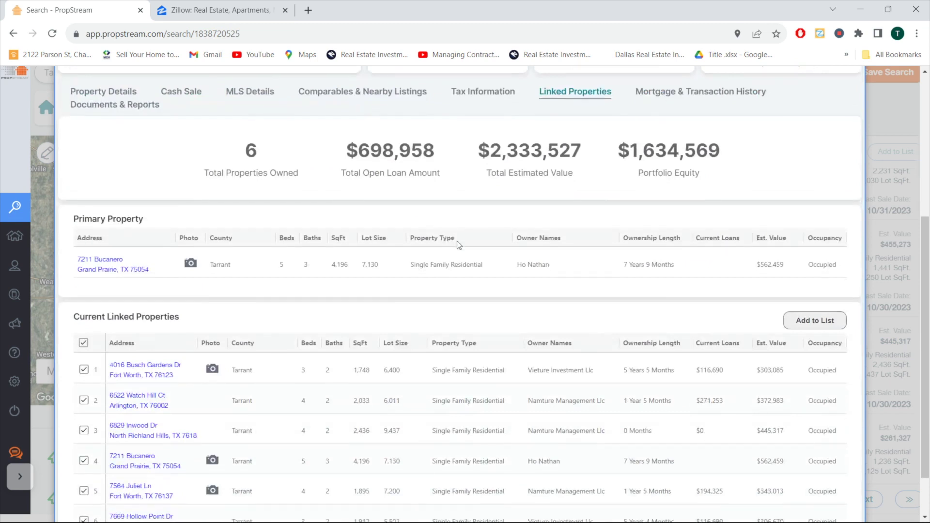
scroll(453, 237, "down", 2)
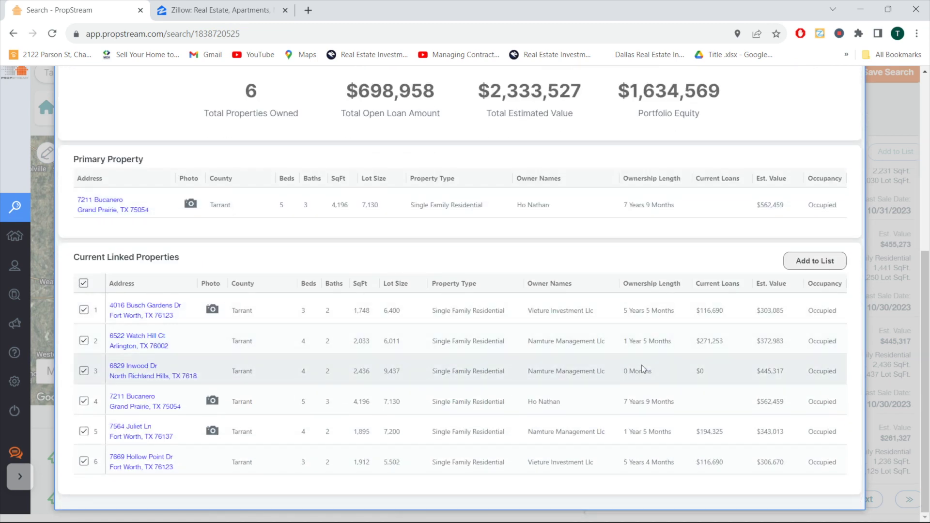
scroll(651, 362, "up", 3)
scroll(655, 359, "down", 3)
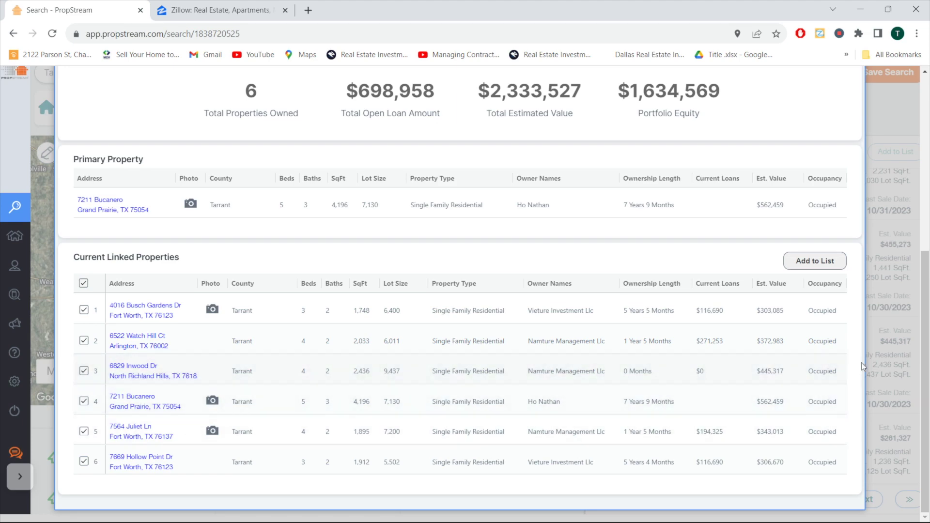
left_click(881, 355)
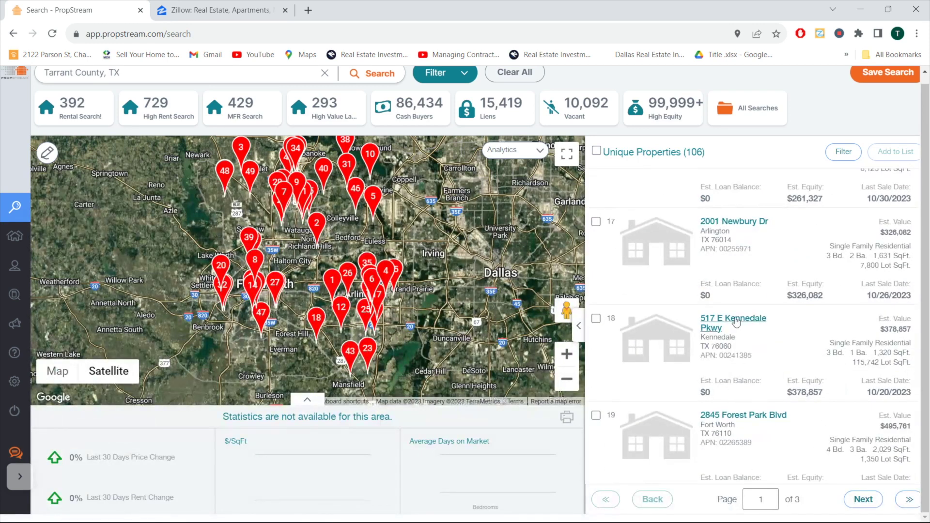
- Open the Kennedale property, result 18, review its owner's linked properties and return to the search results
left_click(736, 322)
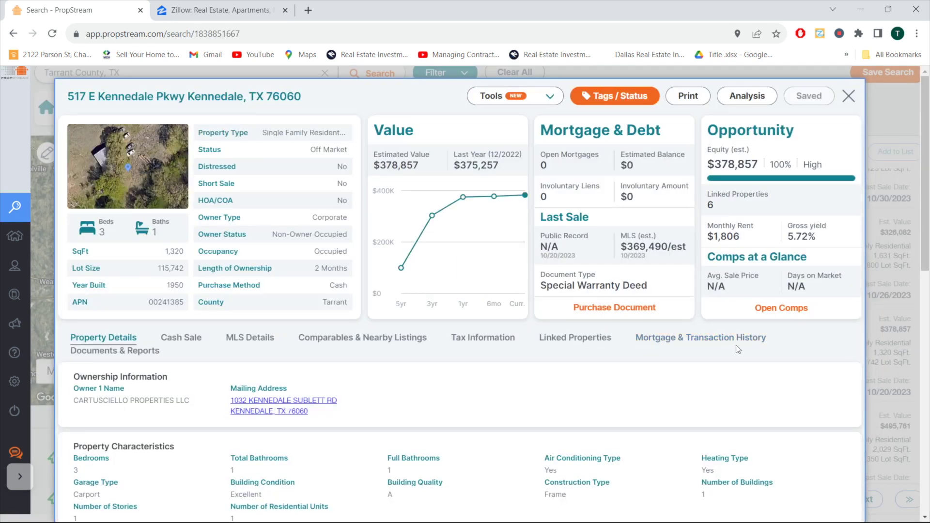
left_click(601, 341)
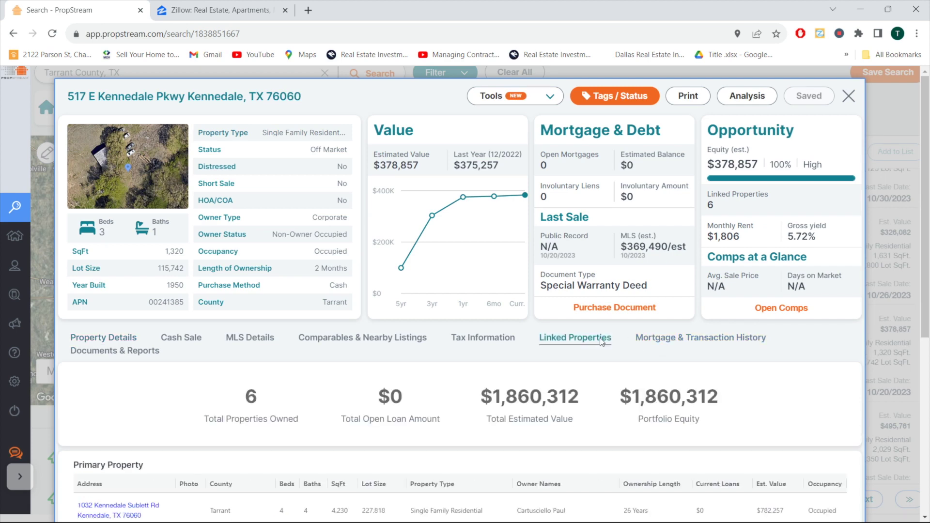
scroll(574, 417, "down", 2)
scroll(573, 417, "down", 3)
left_click(880, 390)
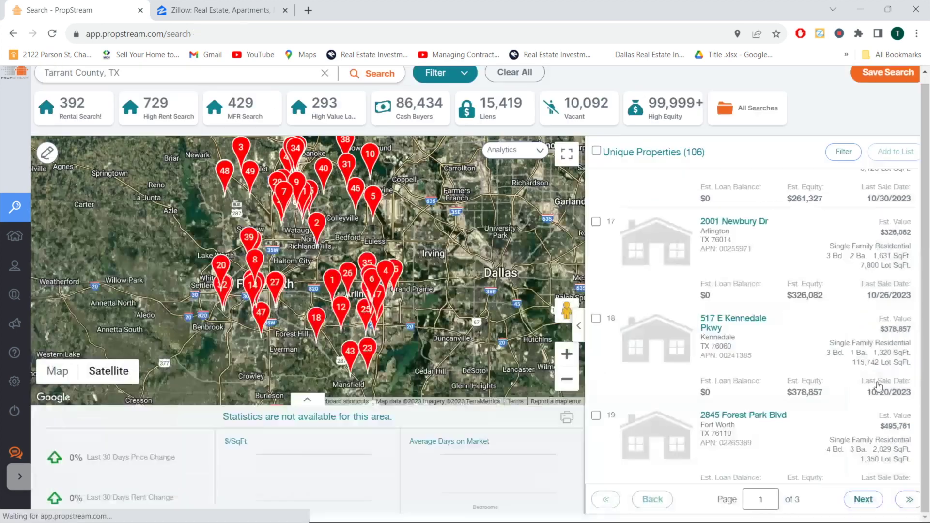
- Raise the ownership filter's minimum number of properties owned to 10 and return to the updated search results
double_click(440, 75)
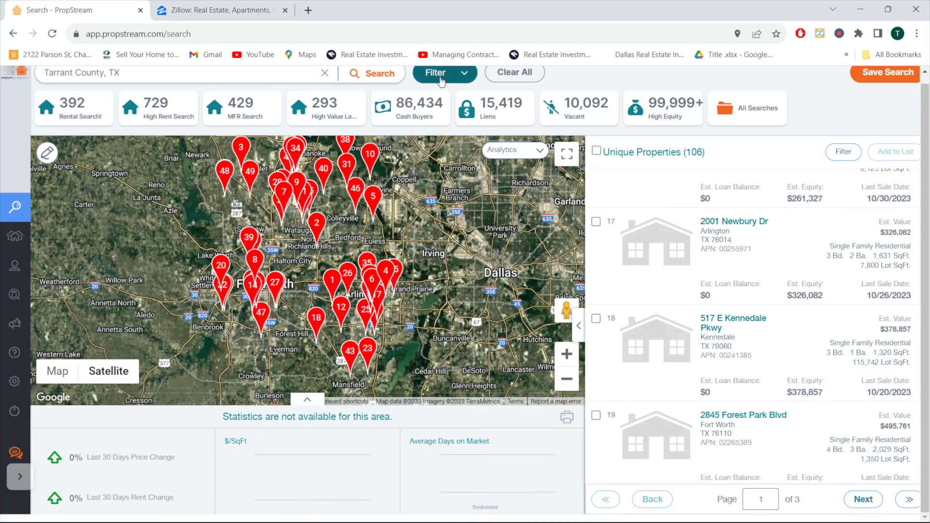
left_click(465, 76)
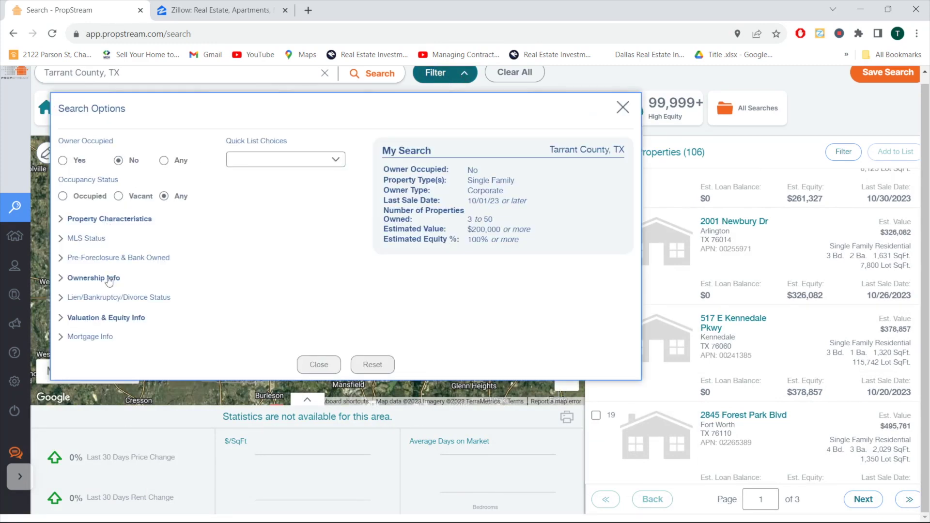
left_click(110, 280)
double_click(64, 386)
type("10")
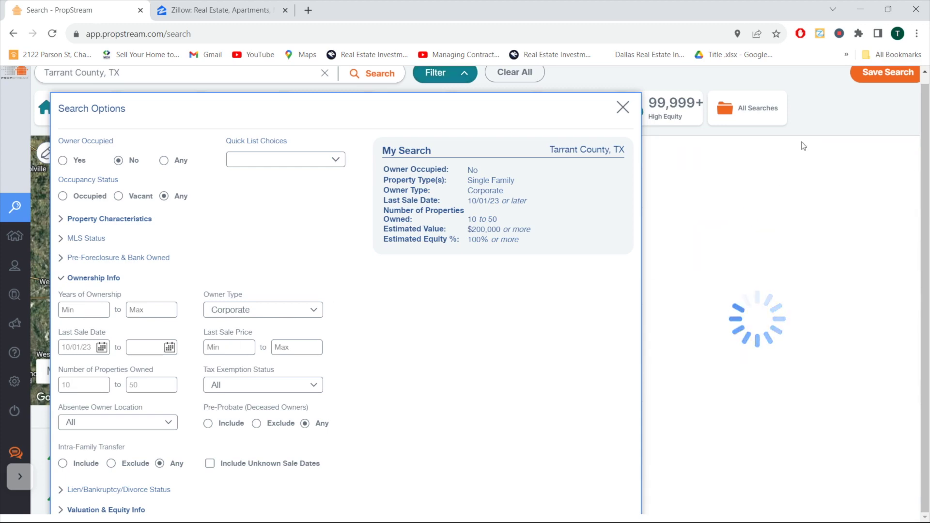
left_click(782, 211)
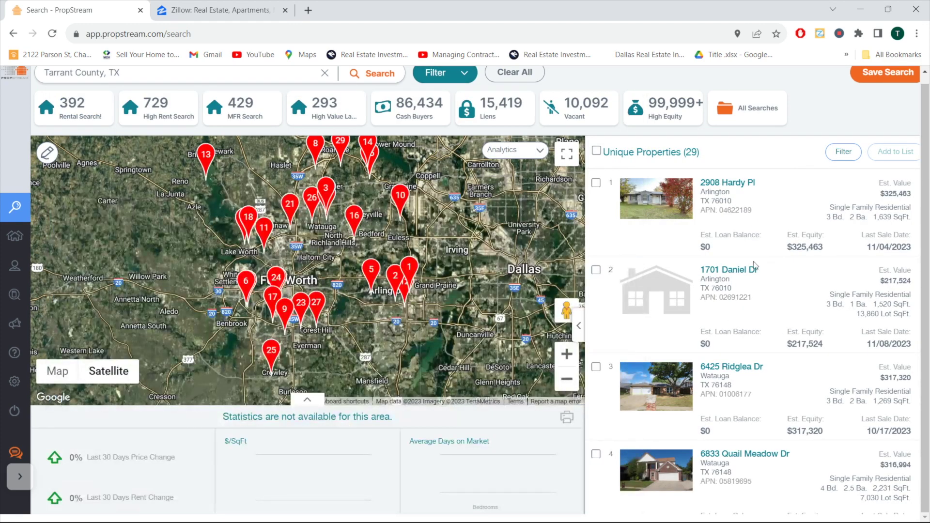
- Open the Arlington property, result 1, and view its owner's portfolio summary and linked properties
left_click(744, 184)
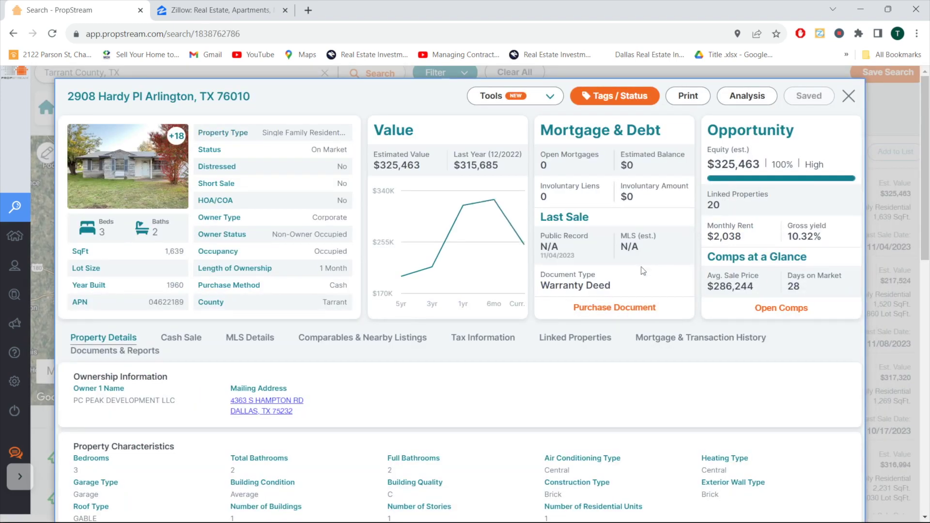
left_click(579, 341)
scroll(598, 351, "down", 1)
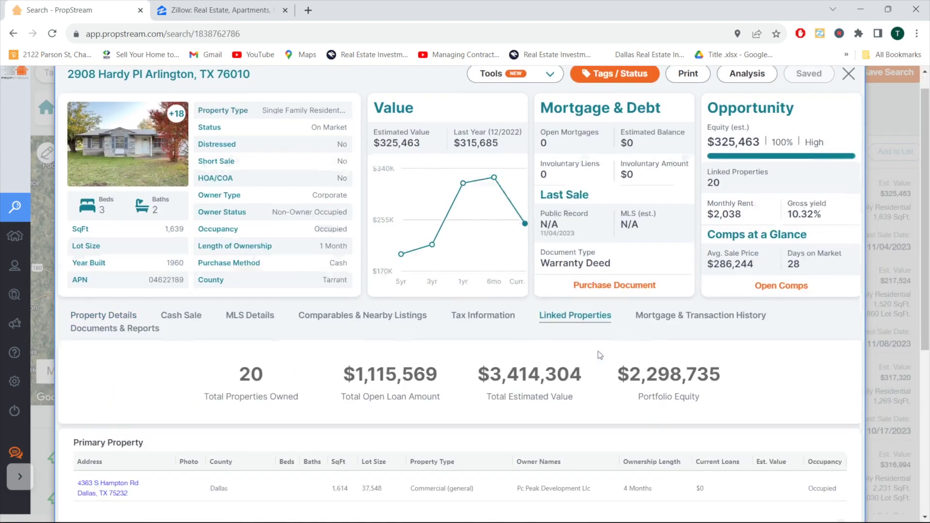
scroll(600, 355, "down", 5)
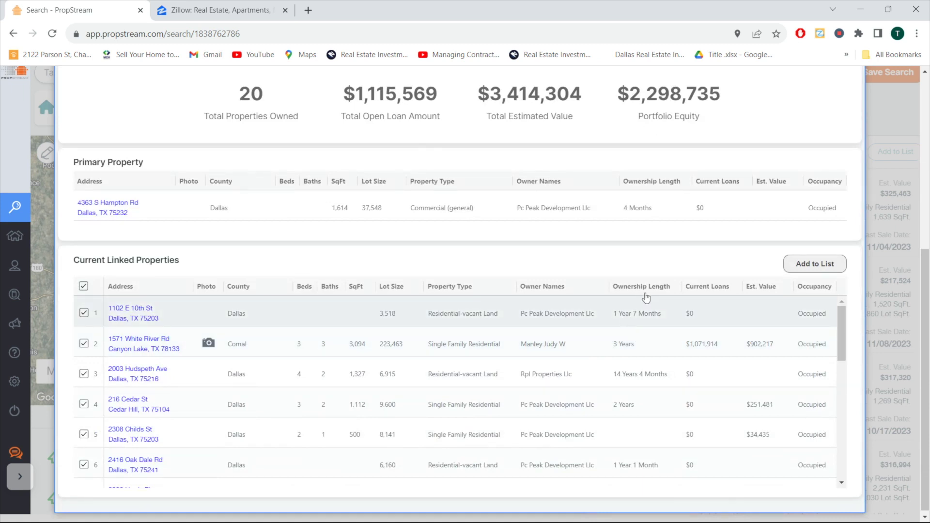
- Sort the owner's linked properties by ascending ownership length and review the most recent purchases, their current loans and estimated values
left_click(647, 290)
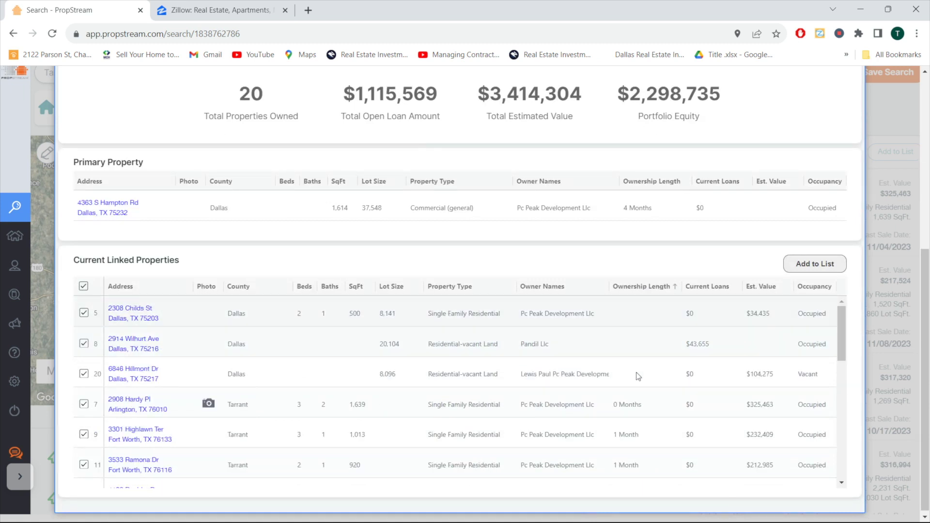
scroll(632, 390, "down", 2)
scroll(632, 393, "up", 1)
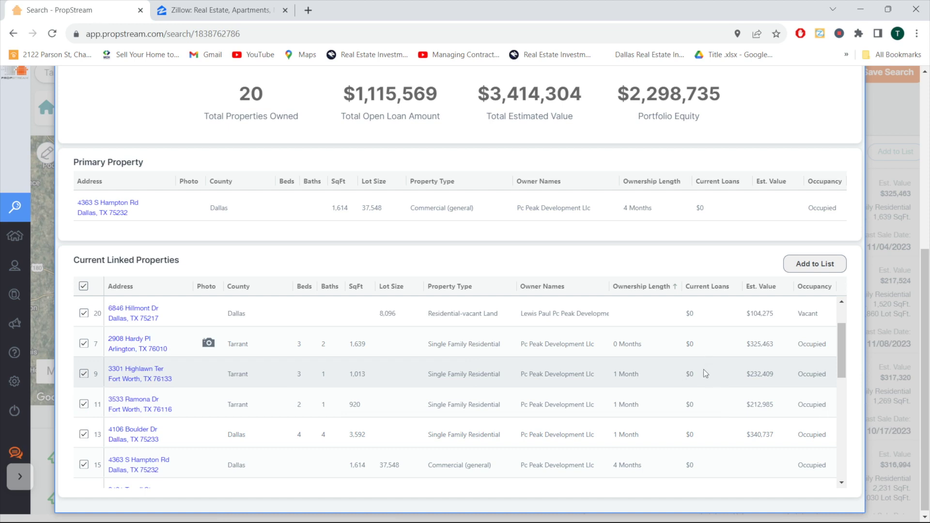
scroll(292, 202, "up", 3)
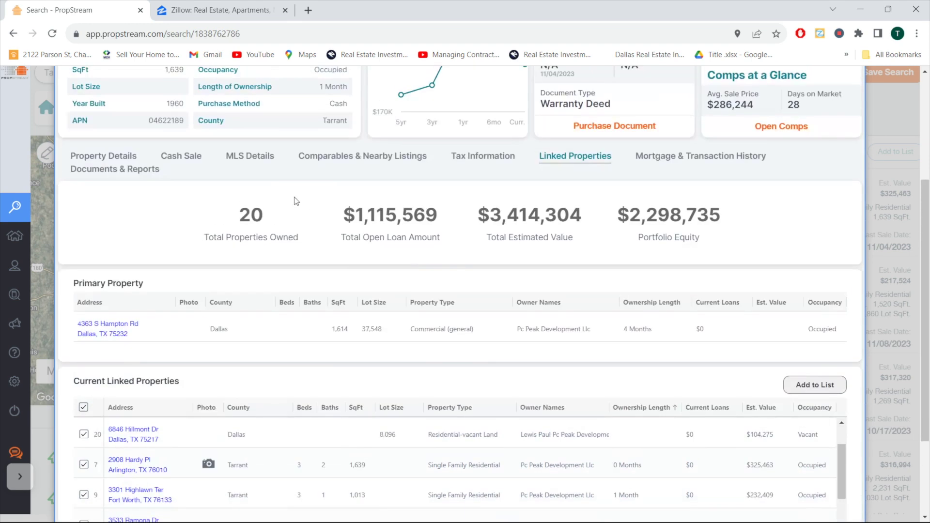
- Read the property's MLS listing details, then open its comparables and look through the list of nearby sales
left_click(240, 158)
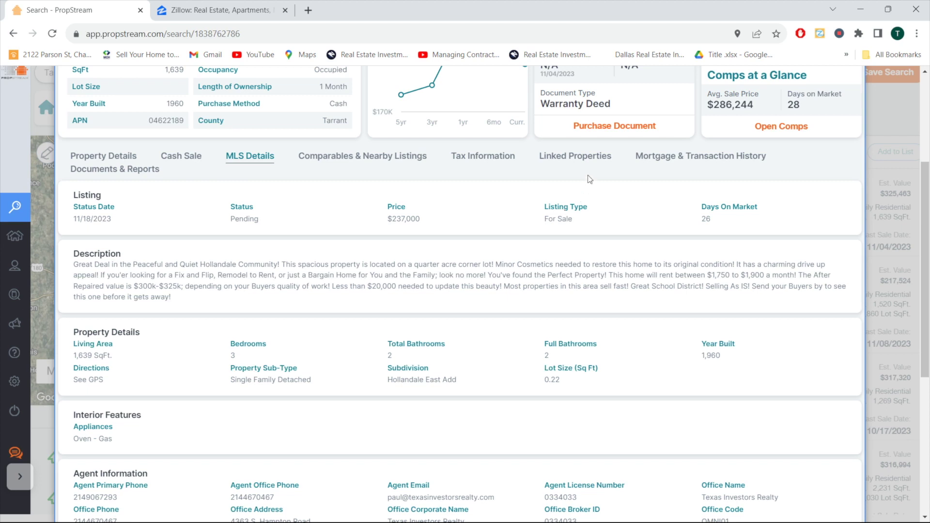
scroll(555, 197, "up", 3)
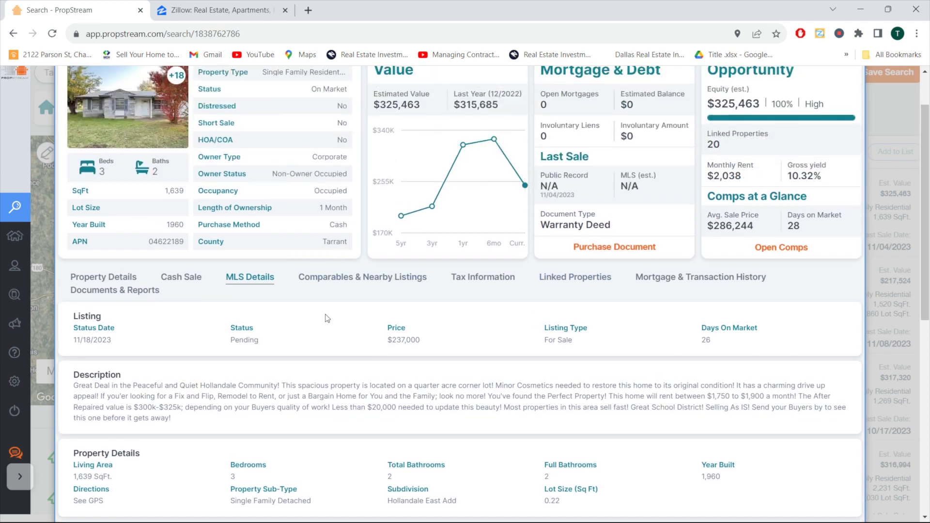
left_click(362, 277)
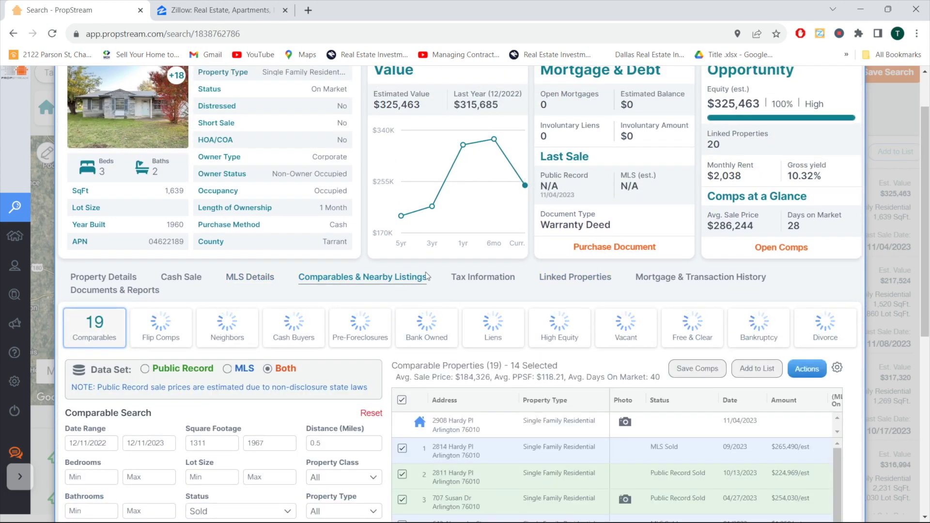
scroll(430, 267, "down", 3)
scroll(430, 266, "down", 5)
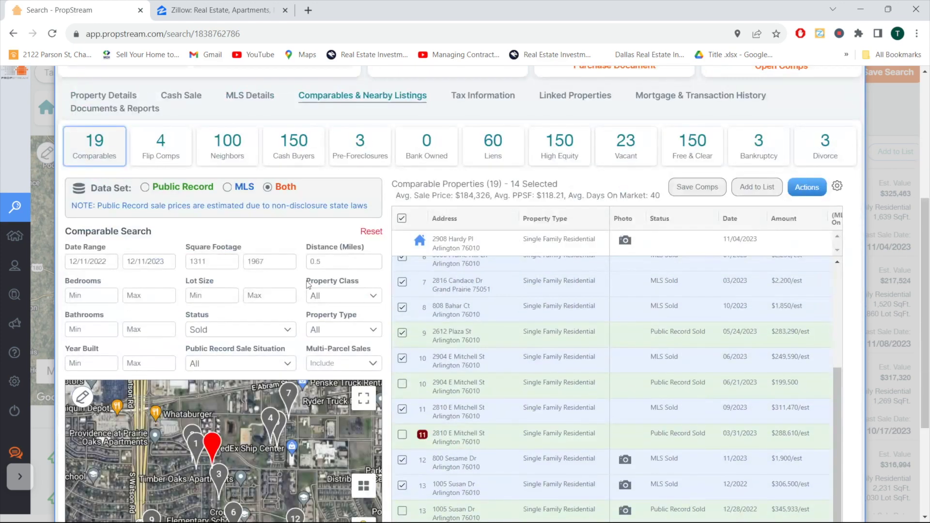
scroll(213, 383, "up", 2)
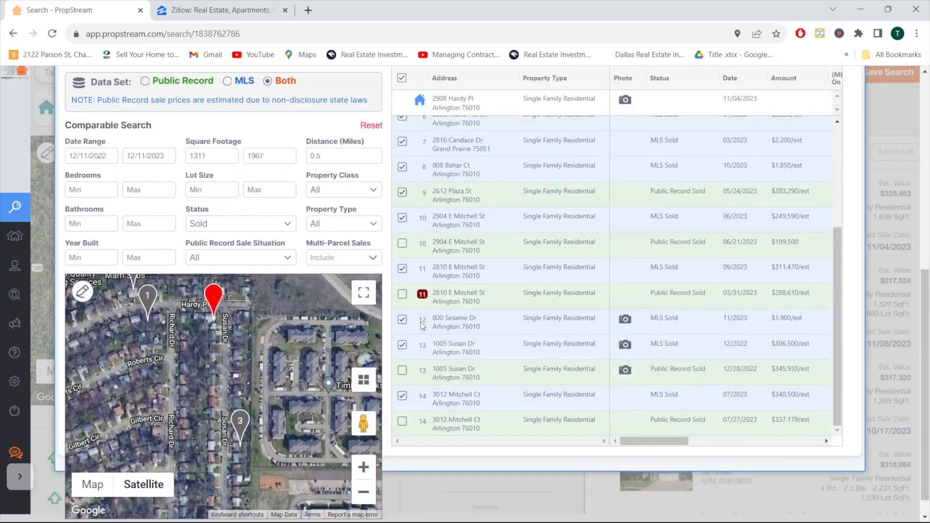
scroll(539, 269, "up", 4)
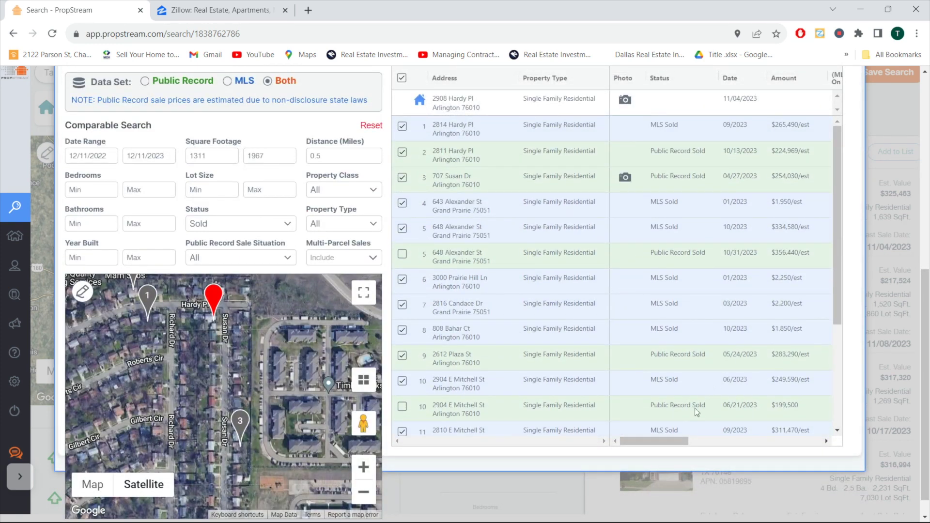
- Compare the comparables' sale amounts, days on market, beds, baths, square footage, lot sizes and years built
left_click_drag(675, 439, 708, 451)
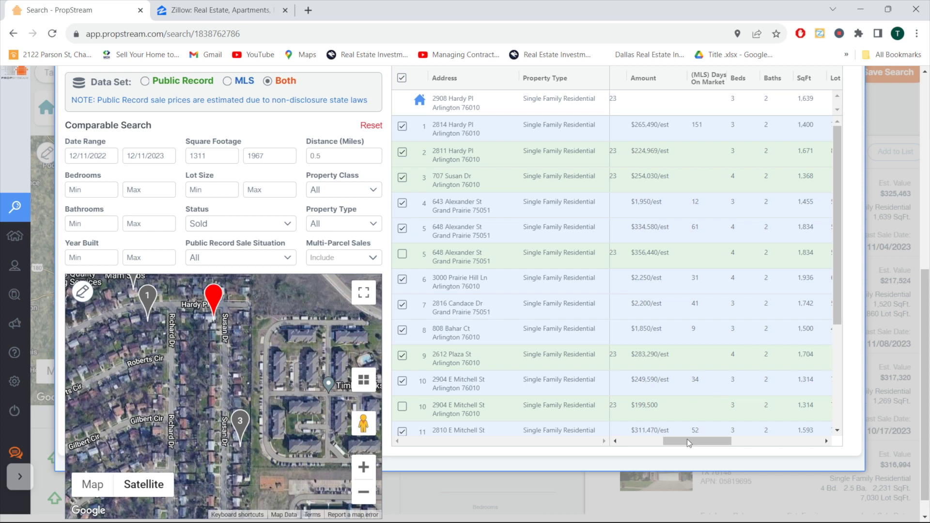
left_click_drag(687, 438, 708, 451)
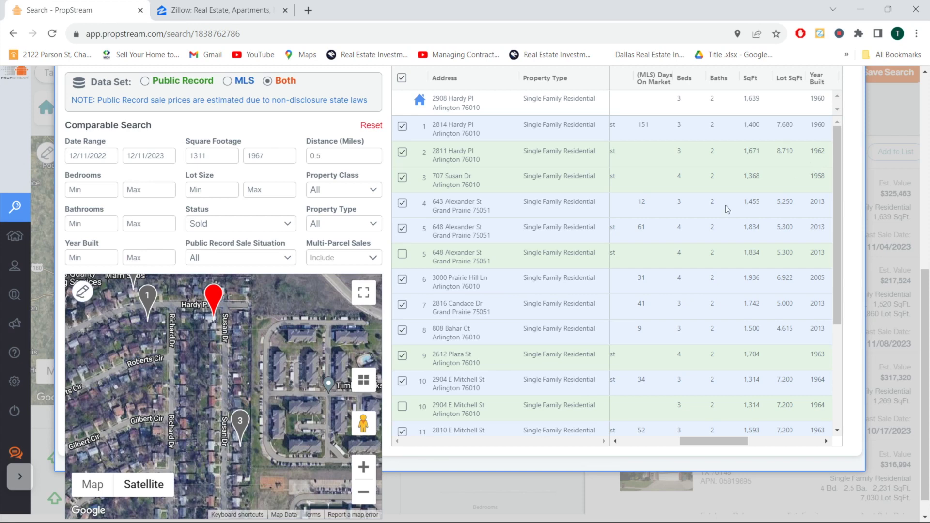
scroll(412, 193, "up", 7)
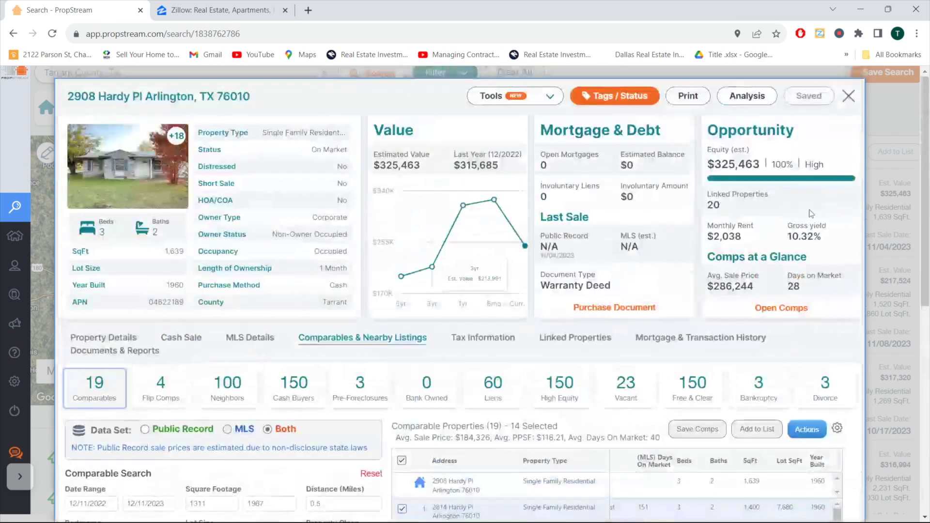
- Browse the property's photo gallery through the living areas, bedrooms, bathroom, kitchen and backyard to judge its condition, then close the gallery
left_click(175, 164)
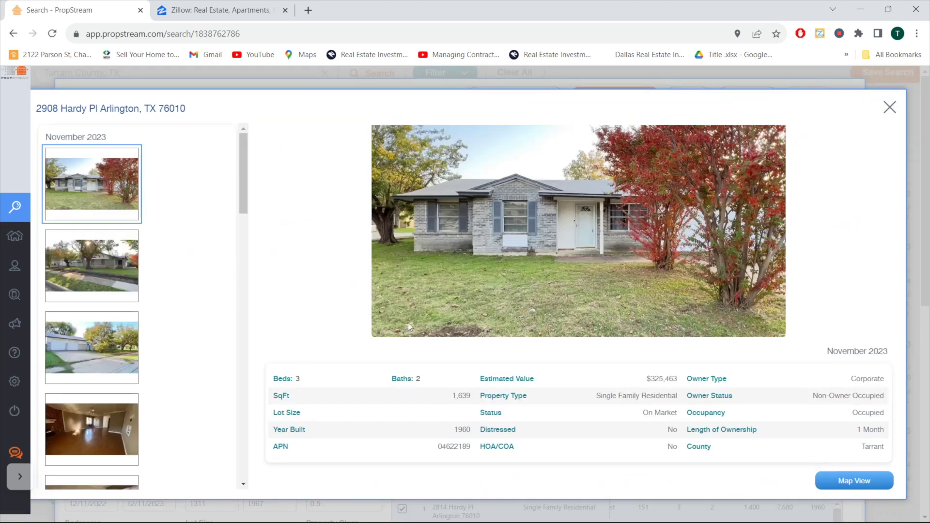
scroll(125, 335, "down", 5)
left_click(104, 216)
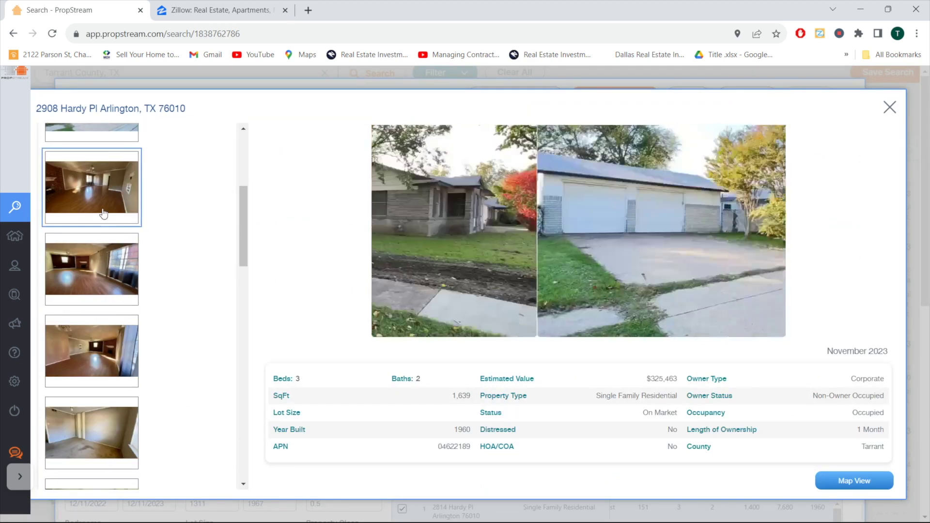
left_click(100, 257)
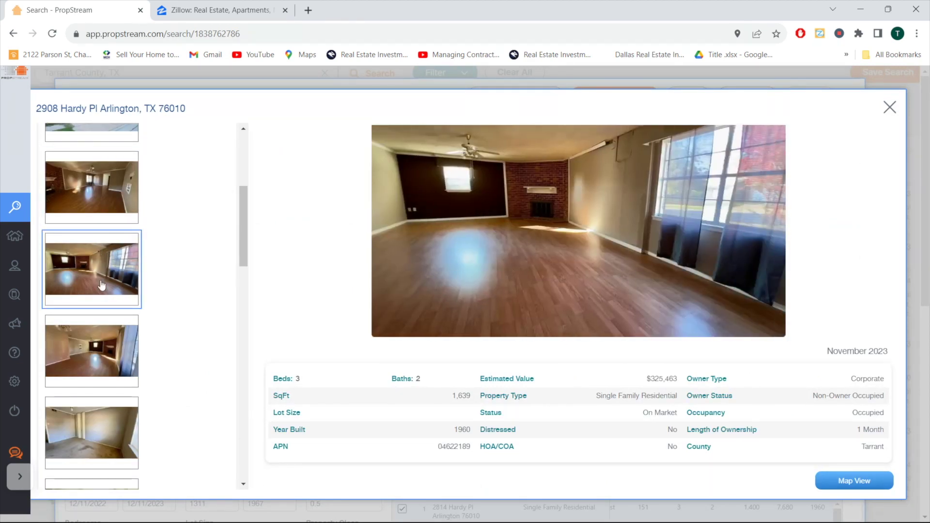
scroll(102, 285, "down", 2)
left_click(97, 257)
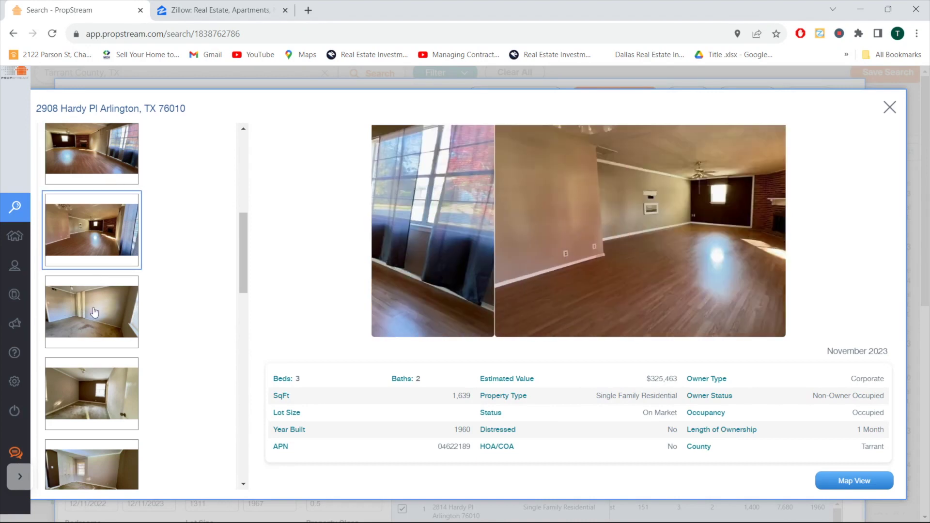
left_click(95, 312)
scroll(94, 313, "down", 2)
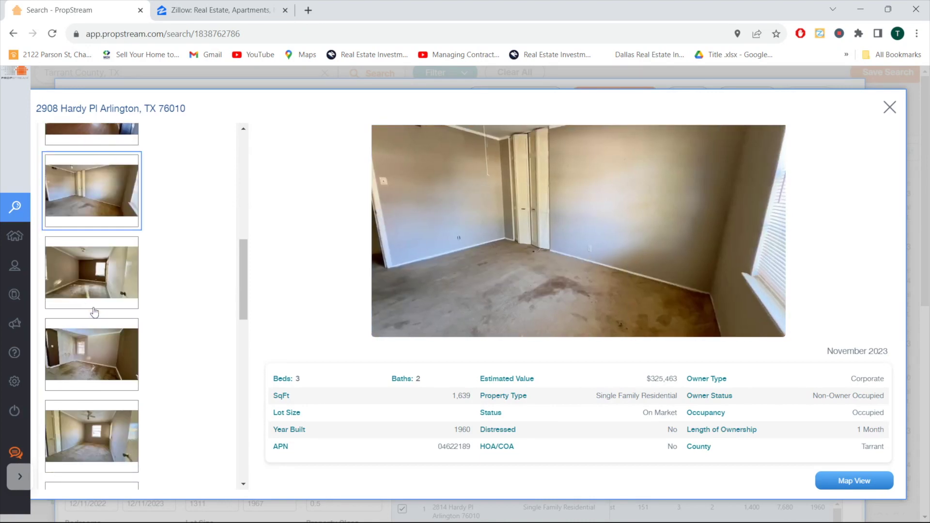
scroll(95, 312, "down", 2)
left_click(93, 255)
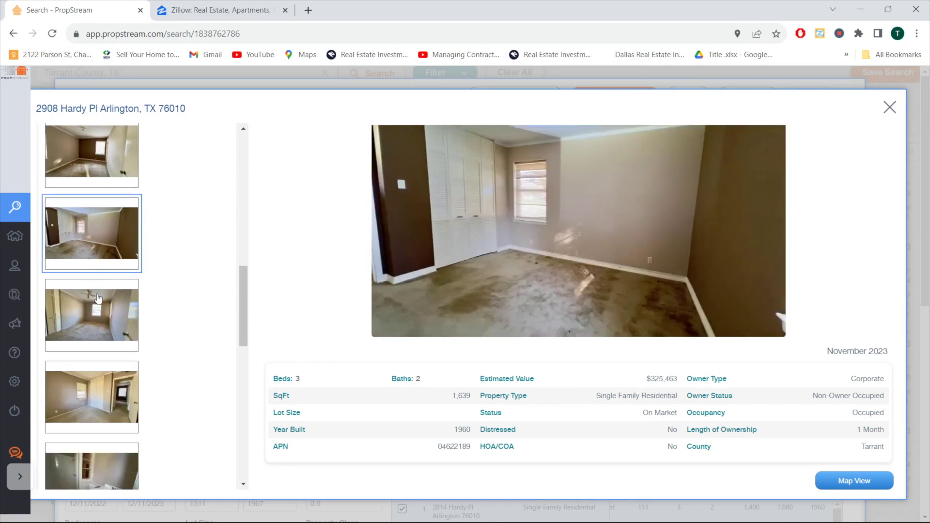
left_click(98, 298)
scroll(98, 298, "down", 2)
left_click(98, 298)
scroll(99, 298, "down", 2)
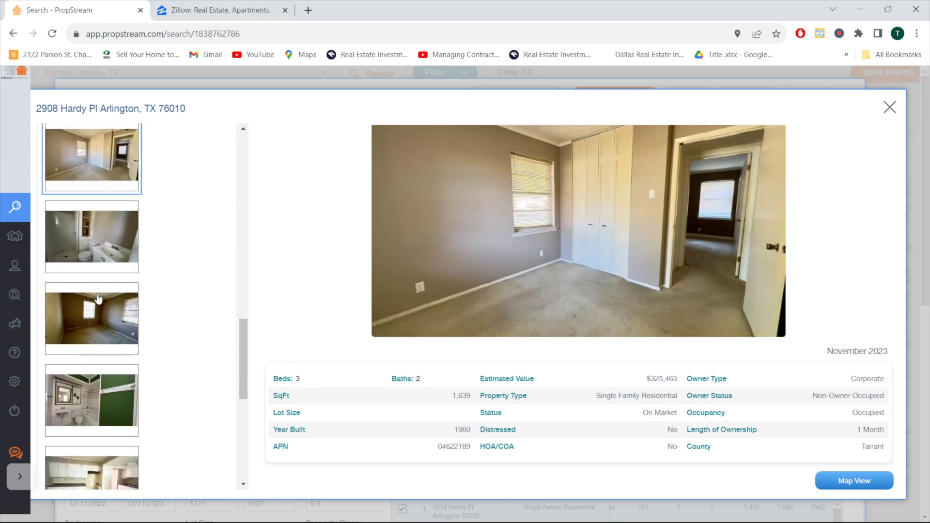
left_click(98, 298)
scroll(99, 298, "down", 2)
left_click(99, 298)
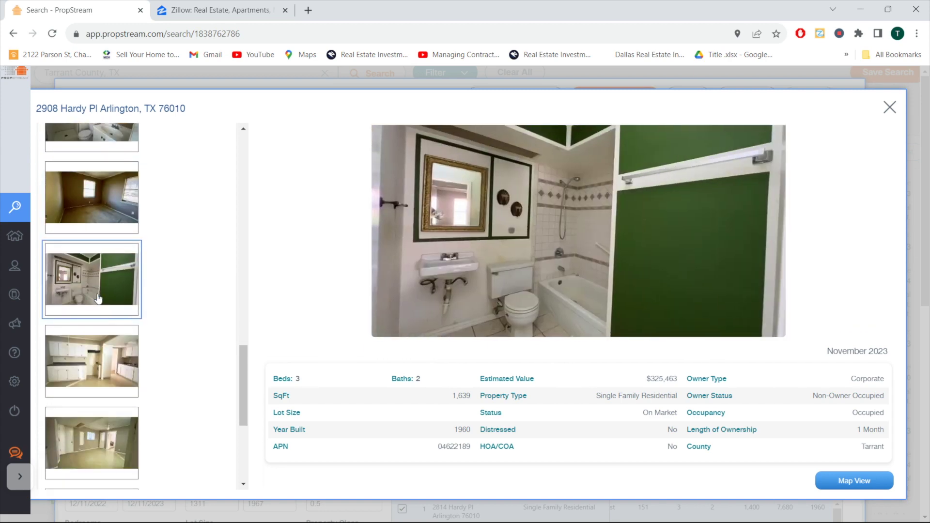
scroll(98, 298, "down", 2)
left_click(98, 298)
scroll(99, 298, "down", 2)
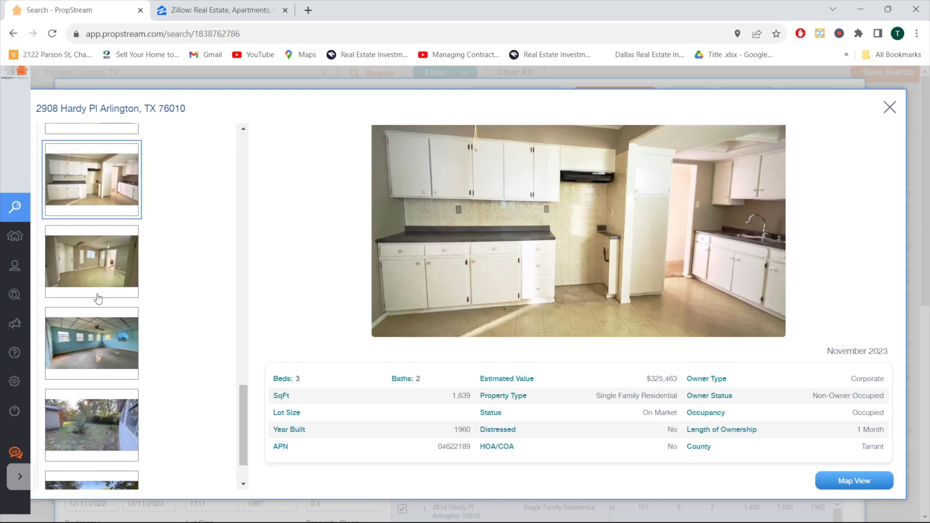
left_click(98, 298)
left_click(93, 327)
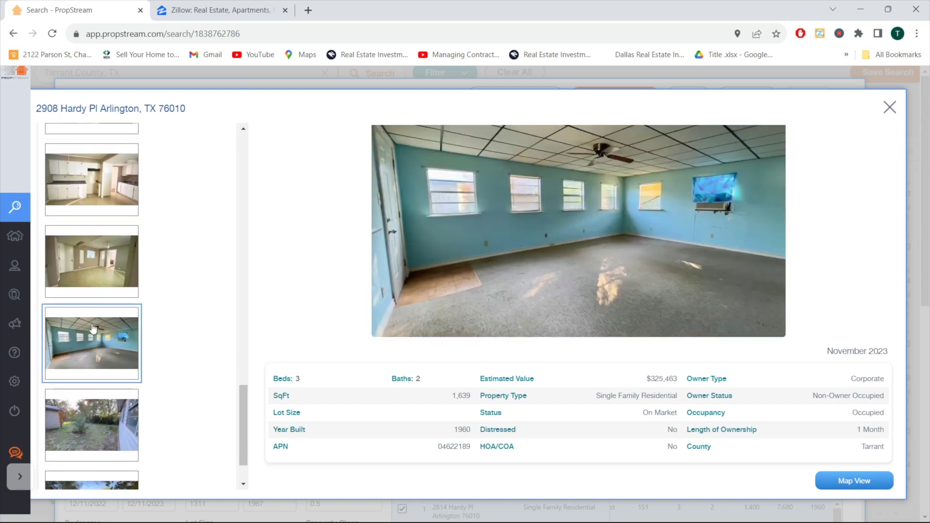
scroll(93, 328, "down", 1)
left_click(103, 342)
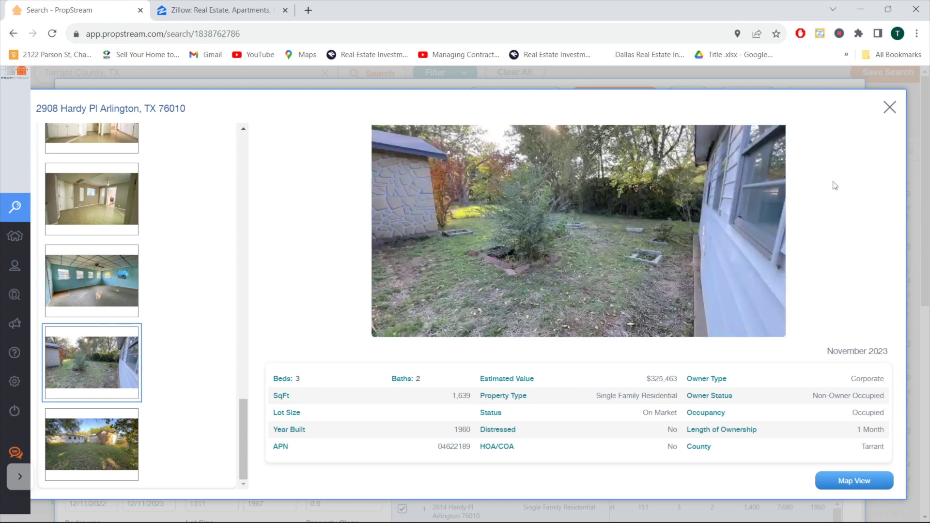
left_click(890, 107)
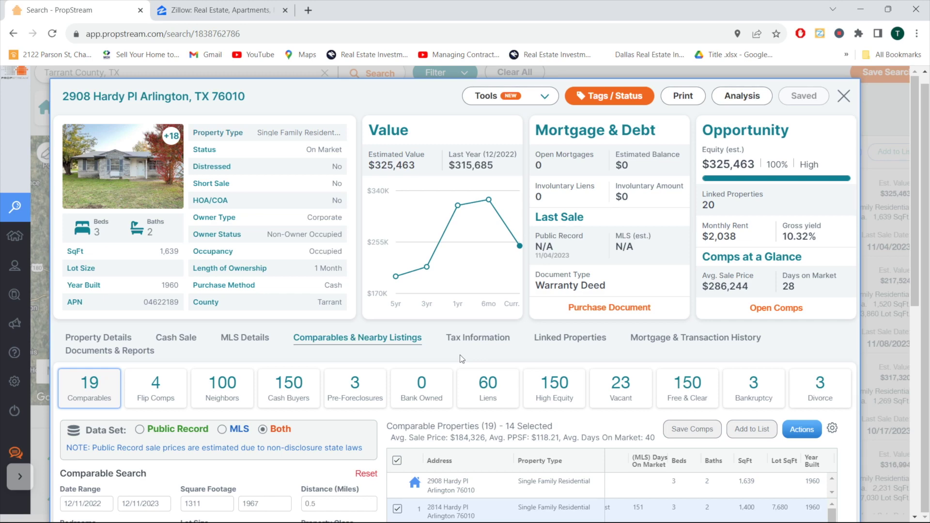
- Return to the owner's linked properties and sort them again by ascending ownership length to examine the newest acquisitions
scroll(528, 293, "down", 3)
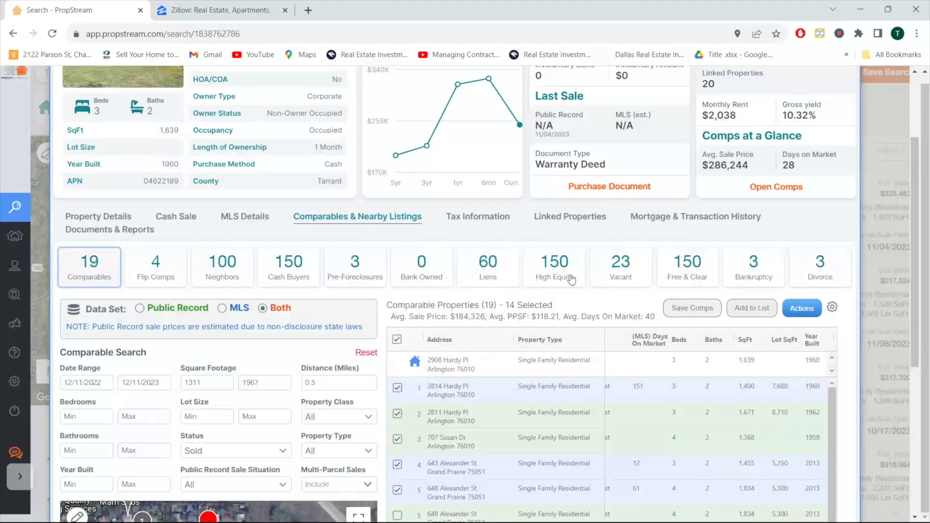
left_click(592, 221)
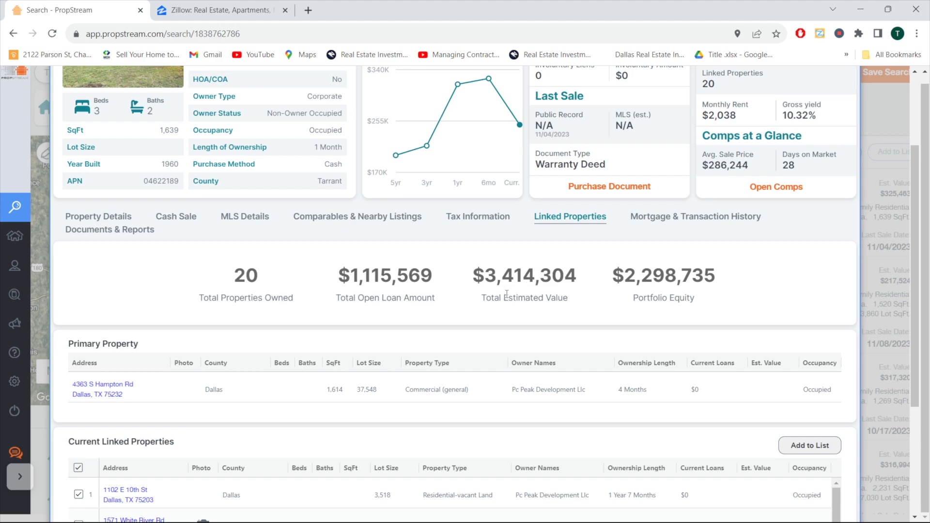
scroll(506, 295, "down", 4)
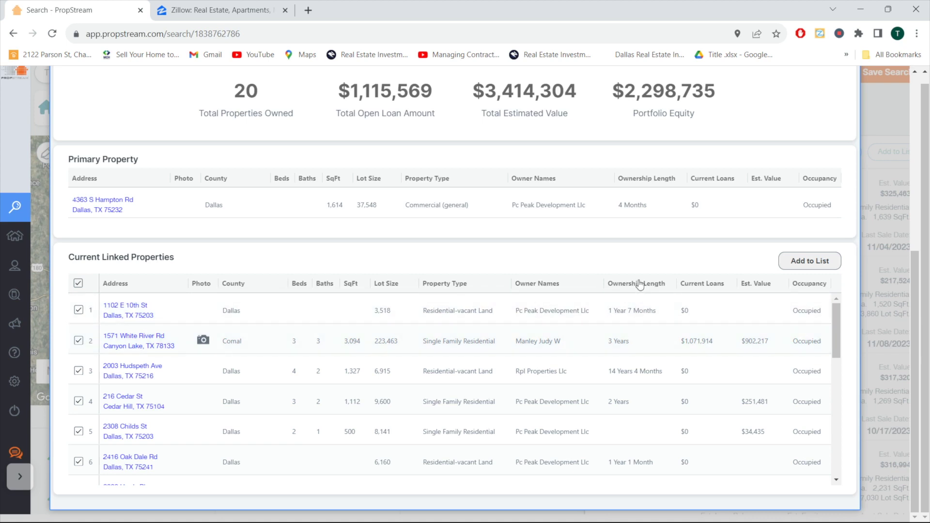
left_click(639, 285)
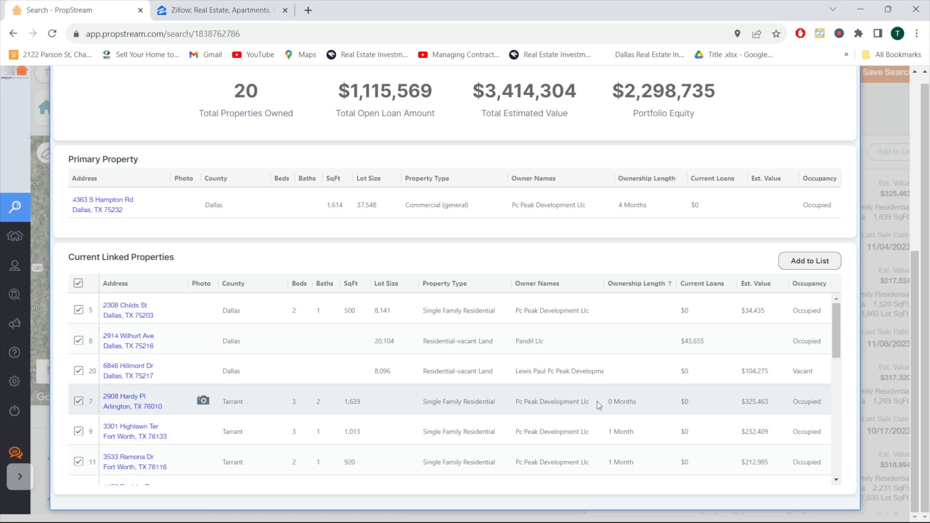
- Examine the owner's linked properties from newest to oldest, comparing counties, property types, owner names, ownership lengths and current loans
scroll(597, 402, "down", 3)
scroll(597, 401, "up", 1)
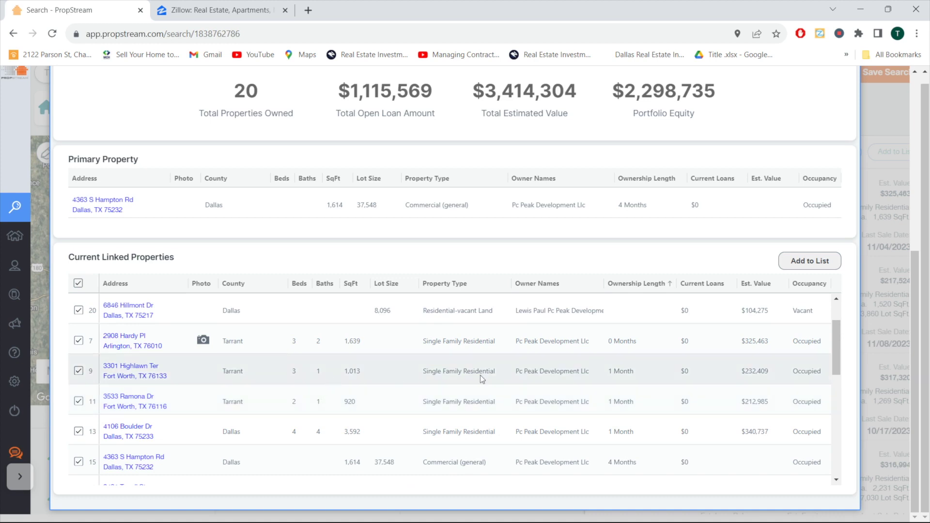
scroll(481, 375, "down", 3)
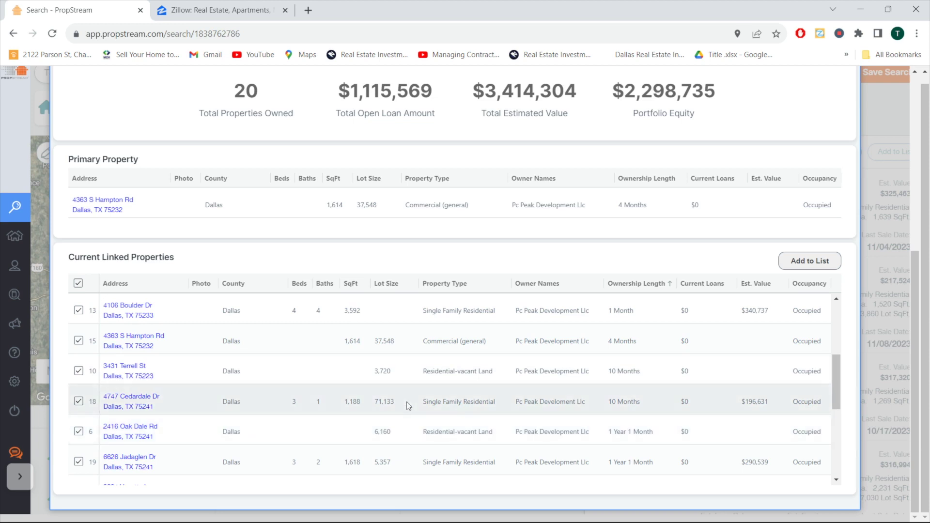
scroll(407, 402, "up", 3)
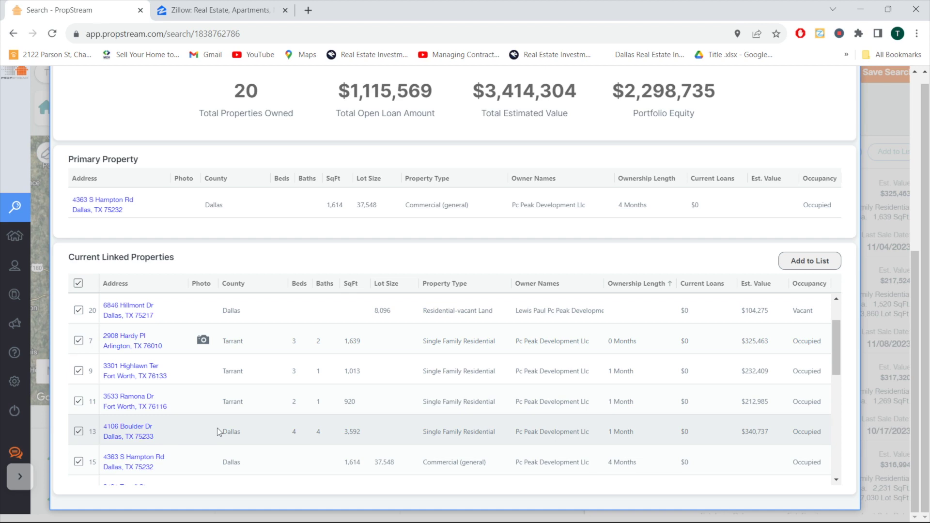
scroll(229, 428, "down", 2)
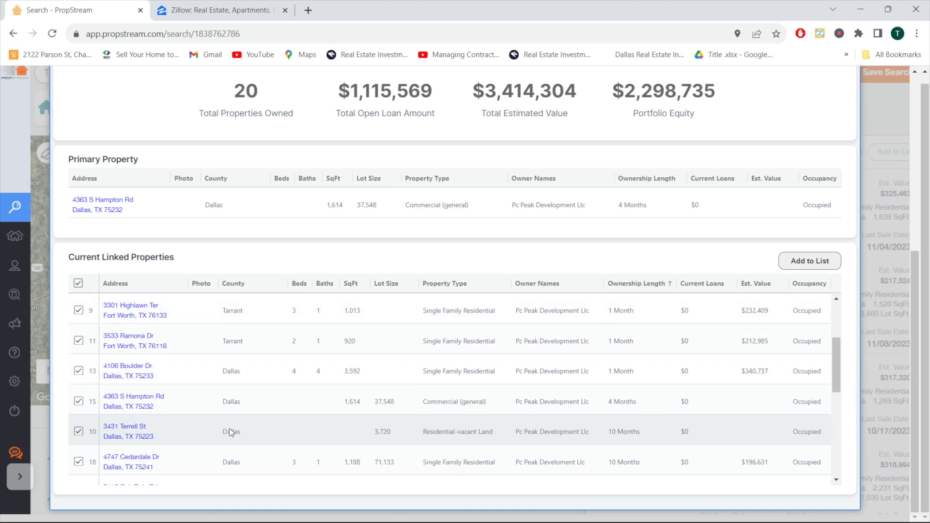
scroll(230, 431, "down", 2)
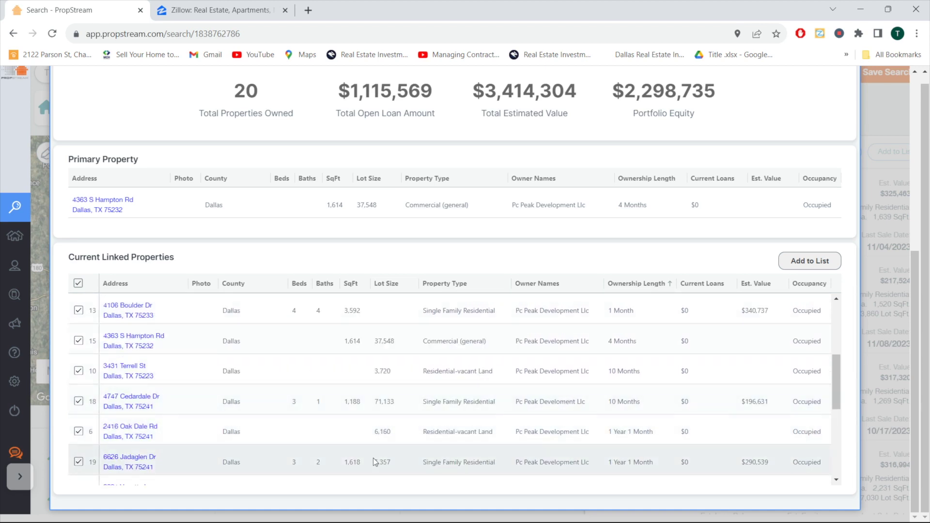
scroll(373, 457, "down", 1)
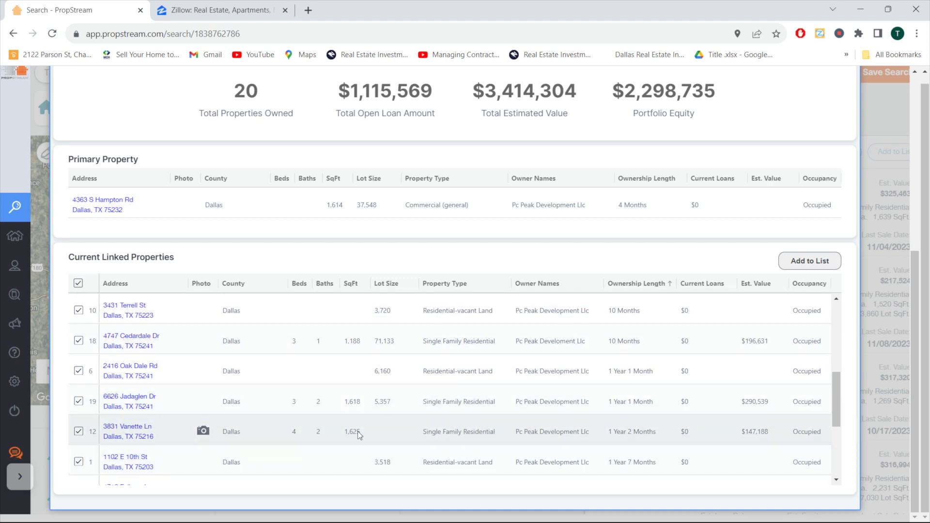
scroll(357, 431, "down", 3)
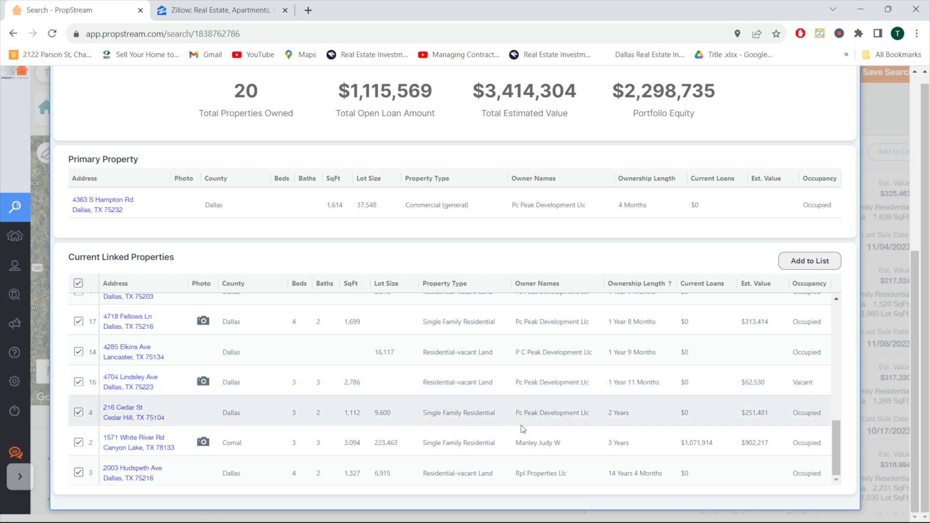
scroll(536, 417, "up", 5)
scroll(535, 418, "up", 10)
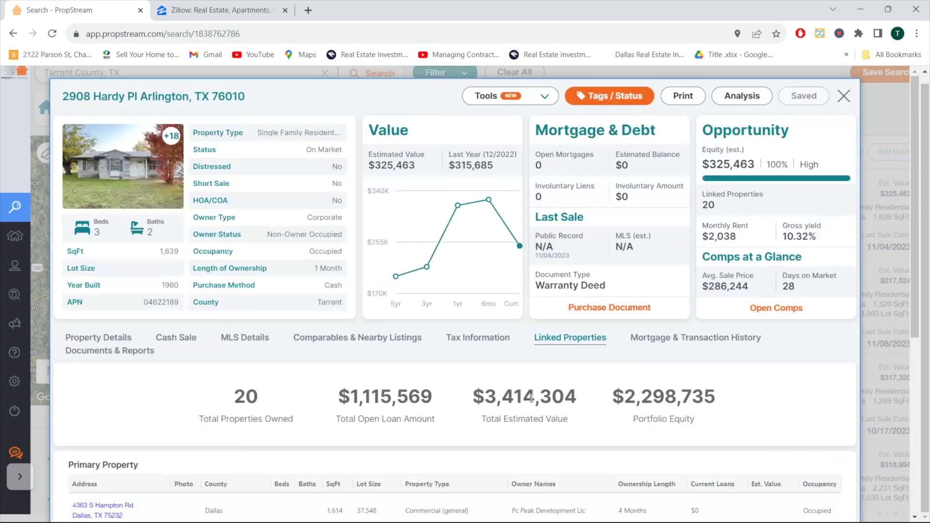
left_click(123, 343)
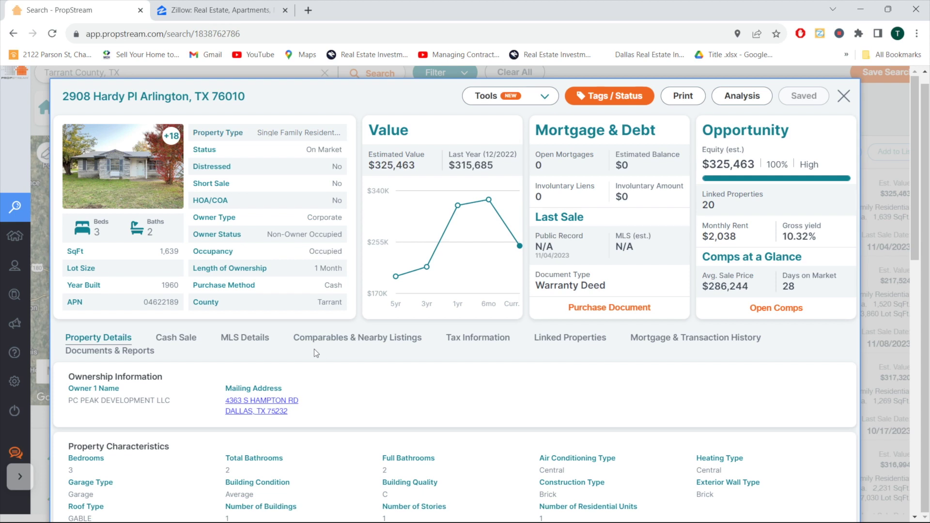
- Reopen the owner's linked properties and look through their locations, property types, owner names and estimated values
left_click(570, 338)
scroll(488, 413, "down", 1)
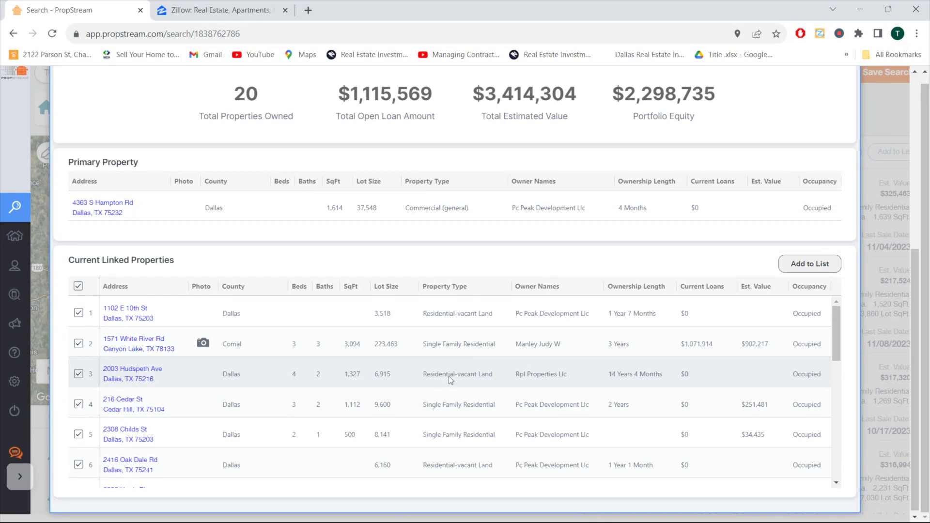
scroll(451, 380, "down", 4)
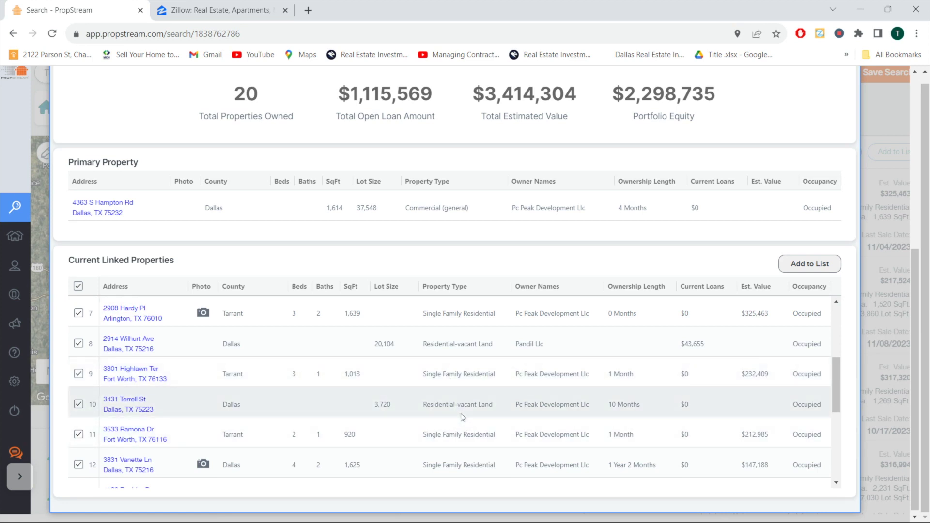
scroll(461, 414, "up", 4)
scroll(457, 369, "down", 1)
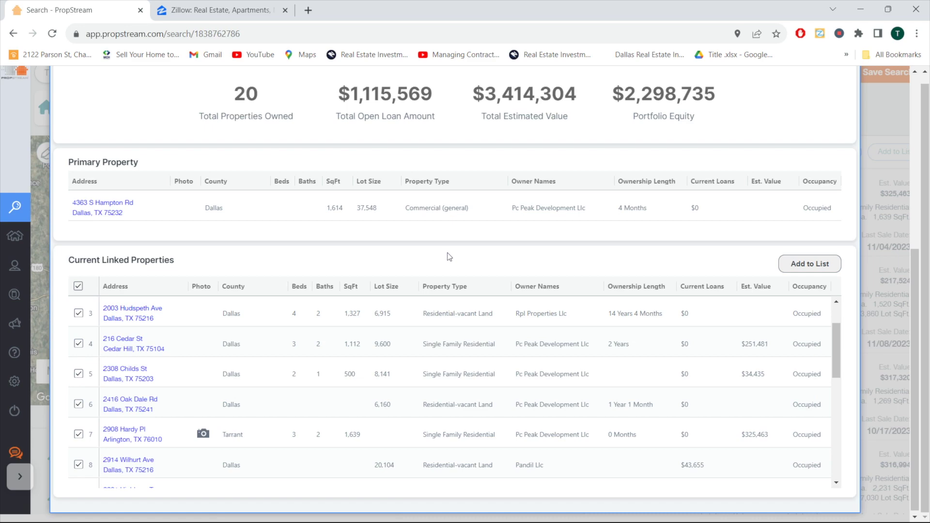
- Review the ownership information in the property details once more, and close the property to return to the search results
scroll(447, 255, "up", 4)
scroll(488, 253, "up", 3)
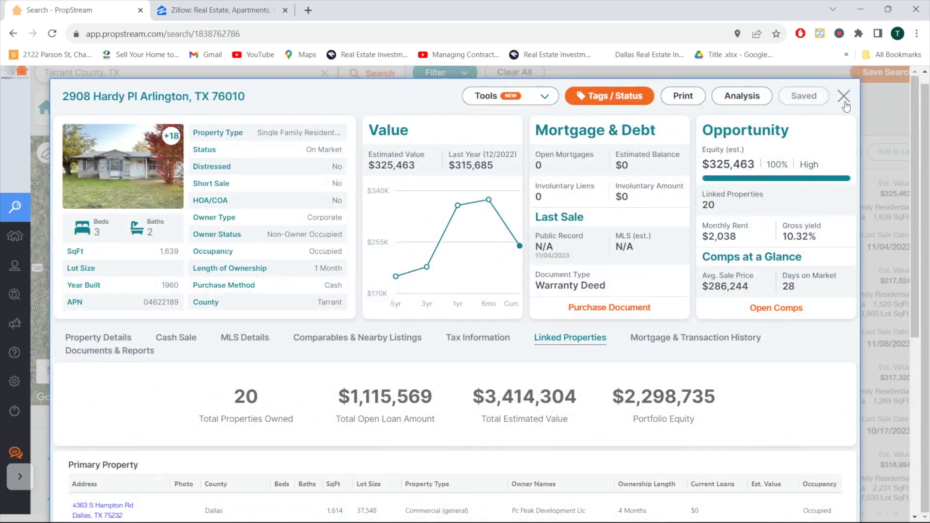
left_click(90, 341)
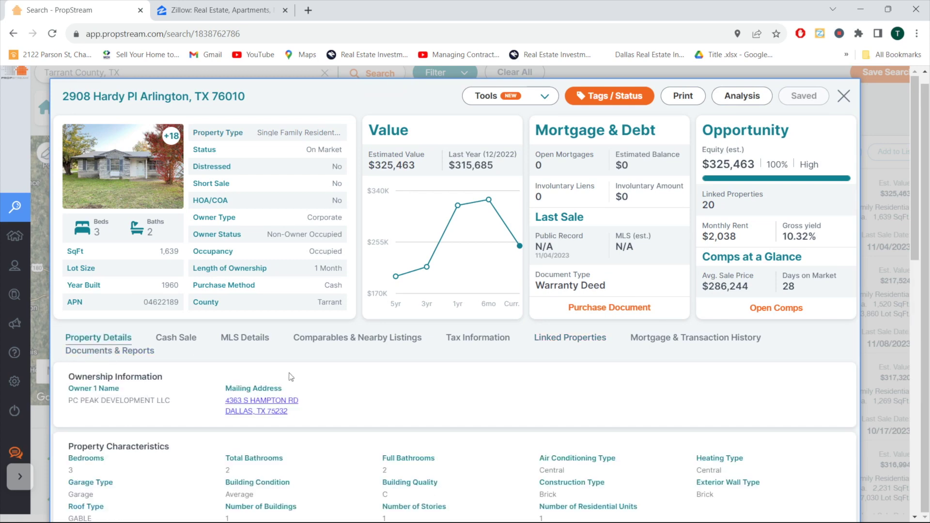
left_click(891, 312)
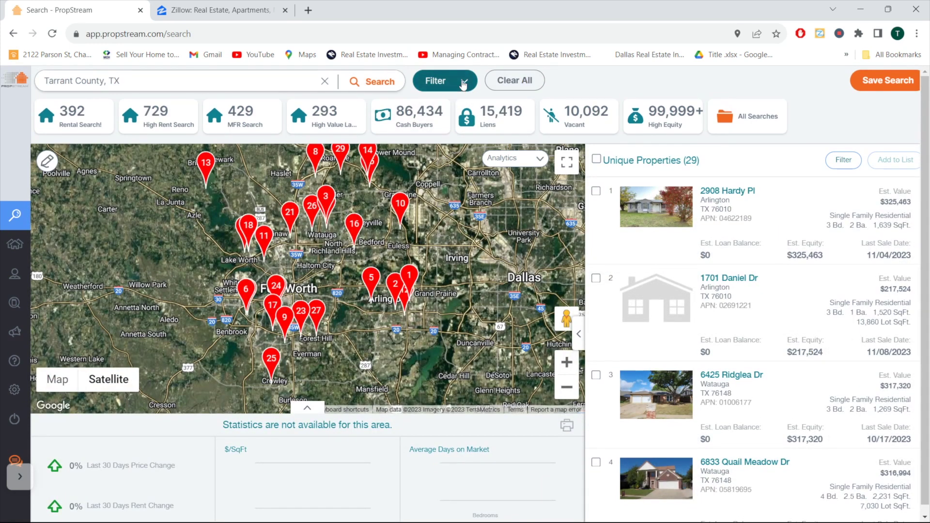
- Open the search filters and review the criteria applied to Tarrant County, from owner occupancy and owner type through estimated value and equity
left_click(462, 83)
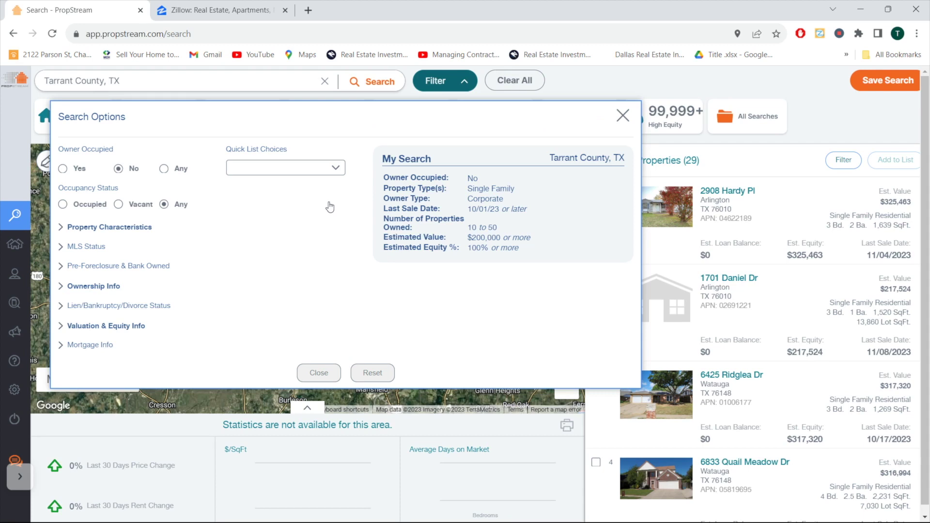
mouse_move(396, 197)
mouse_move(495, 200)
mouse_move(487, 224)
mouse_move(533, 250)
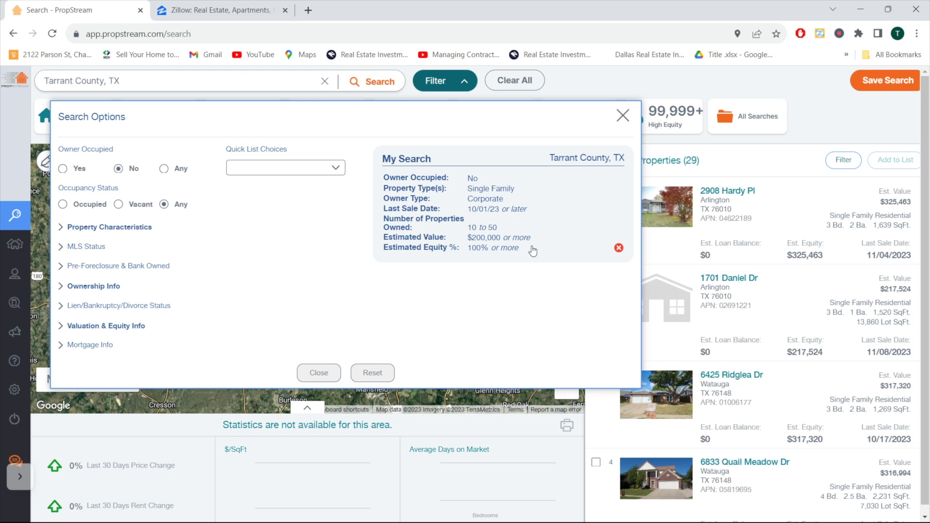